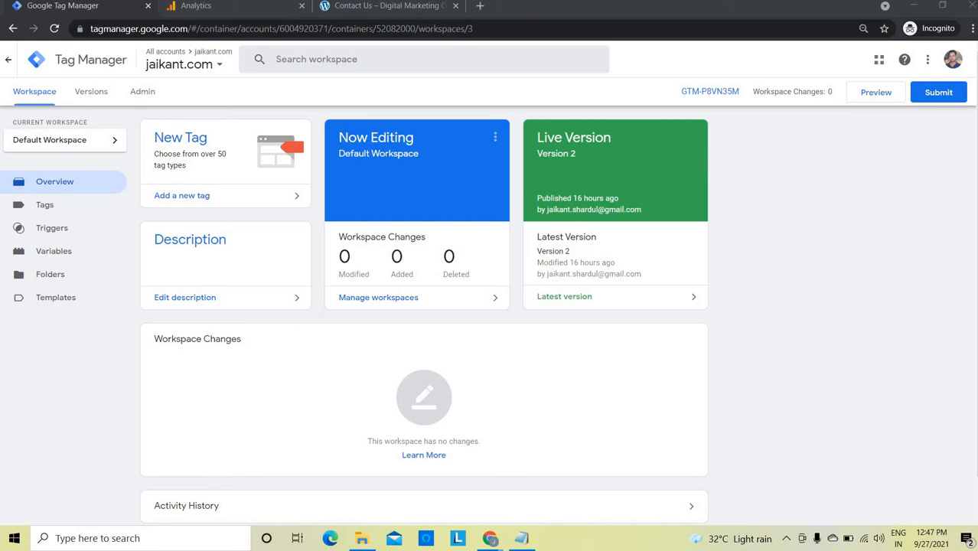
Look at the phone number and e-mail links on the website's Contact Us page.
{"action": "left_click", "coordinate": [389, 6]}
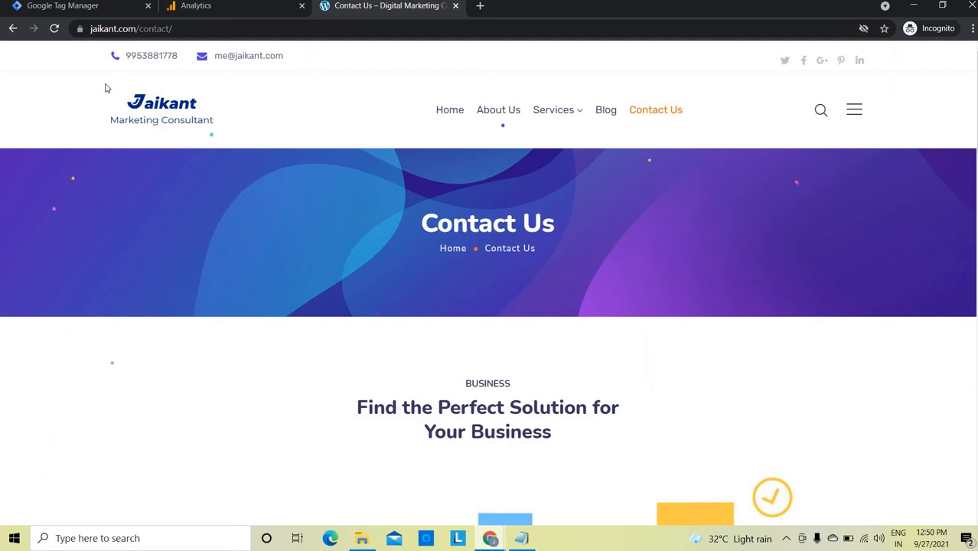
{"action": "left_click", "coordinate": [53, 11]}
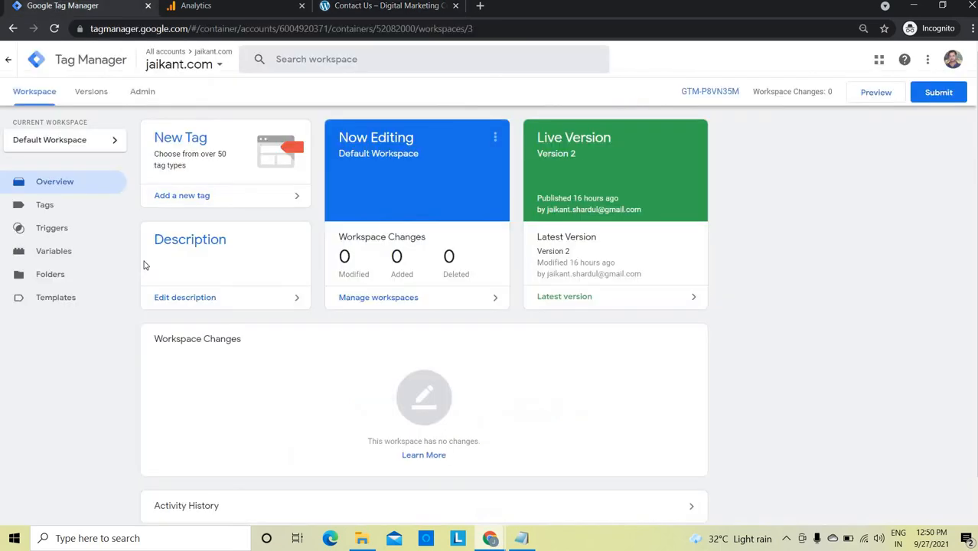
{"action": "left_click", "coordinate": [60, 234]}
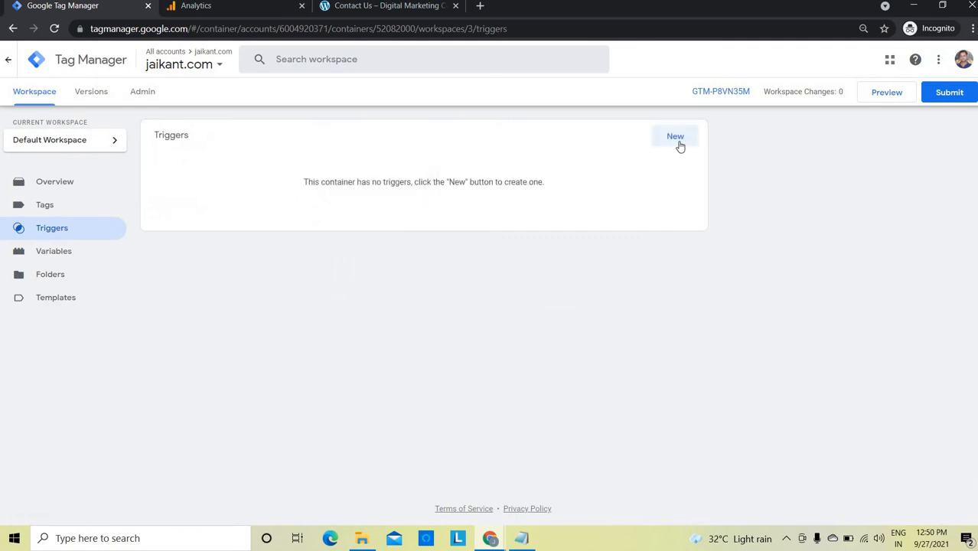
{"action": "left_click", "coordinate": [675, 139]}
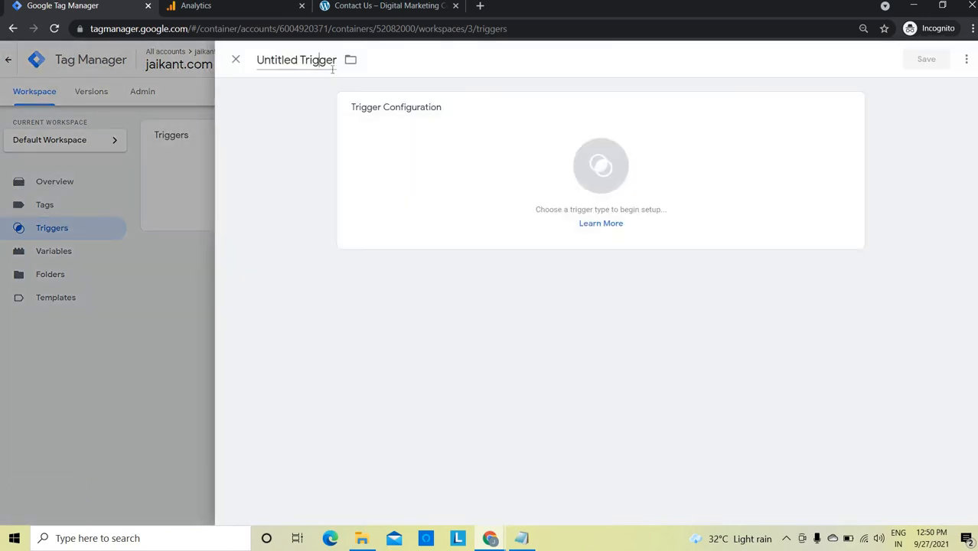
{"action": "left_click", "coordinate": [332, 66]}
{"action": "type", "text": "Ph"}
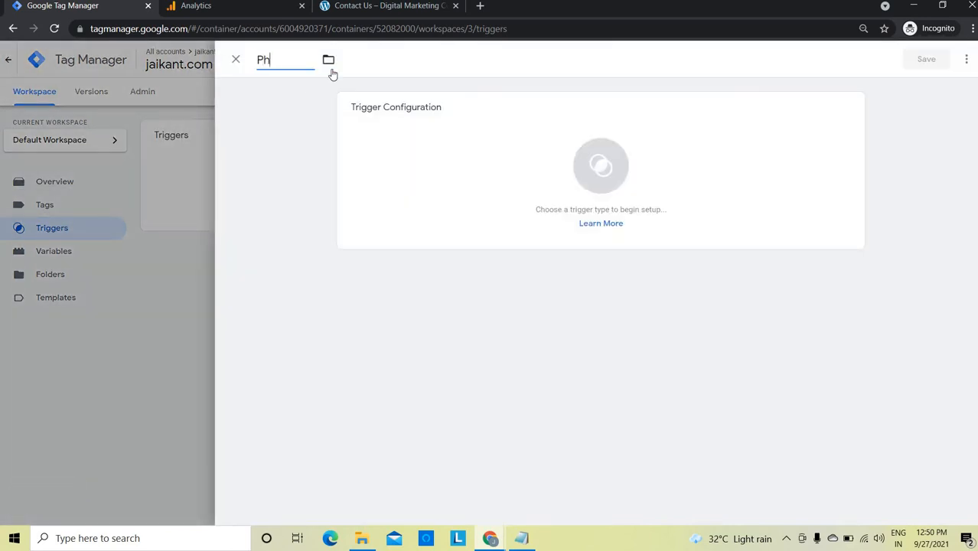
{"action": "type", "text": "one Numbe"}
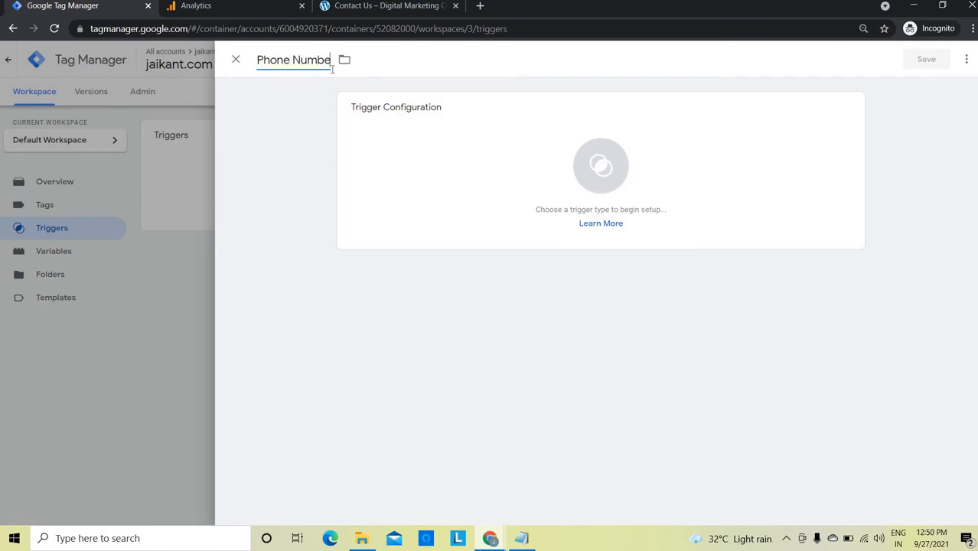
{"action": "type", "text": "r - Trigger"}
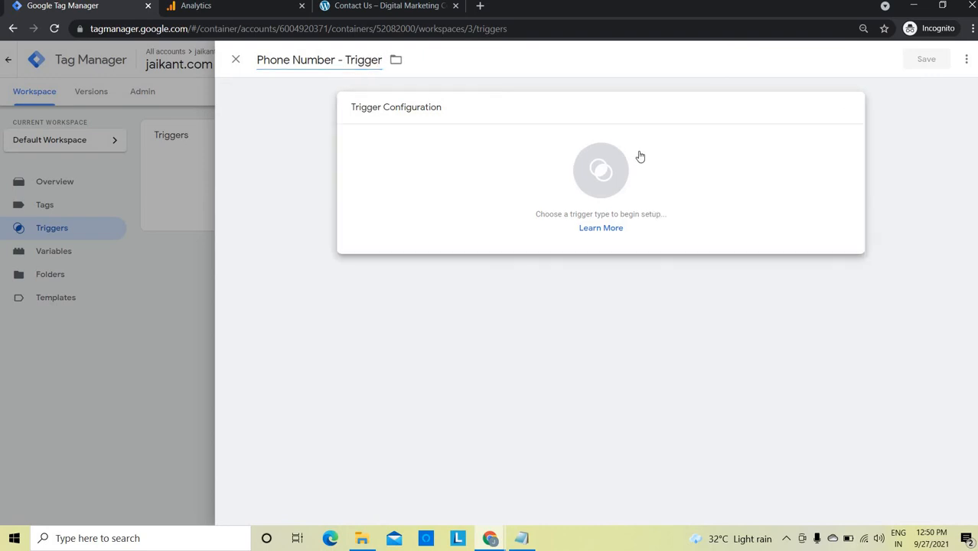
{"action": "left_click", "coordinate": [574, 146]}
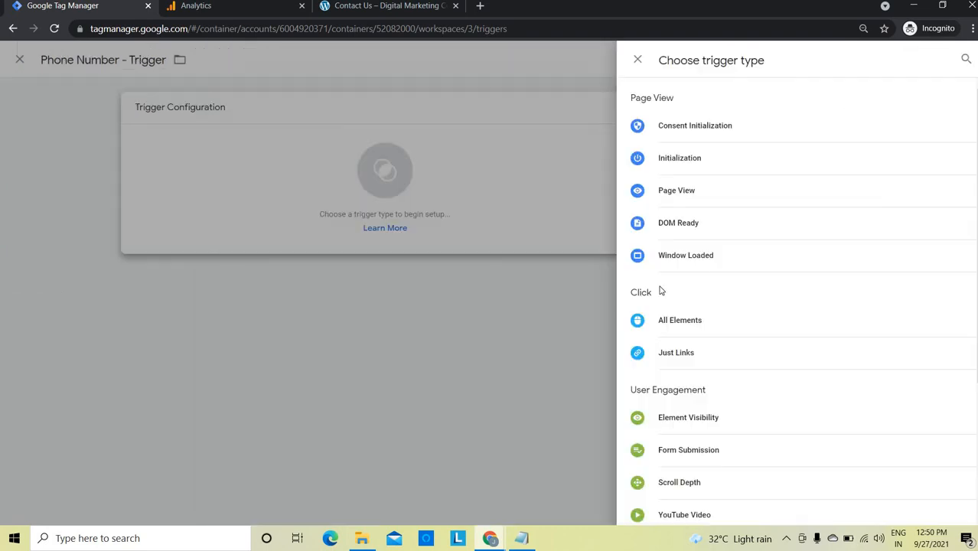
{"action": "left_click", "coordinate": [711, 355]}
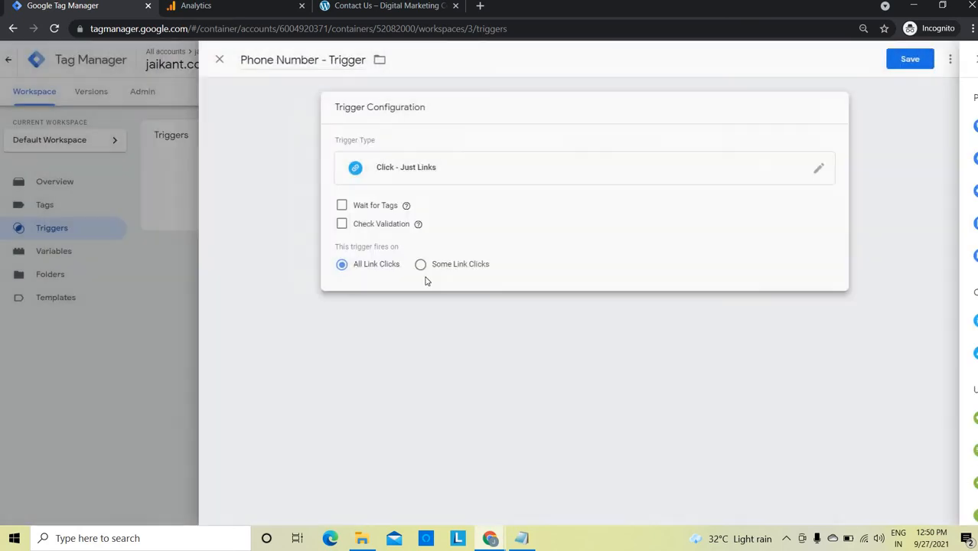
{"action": "left_click", "coordinate": [439, 265]}
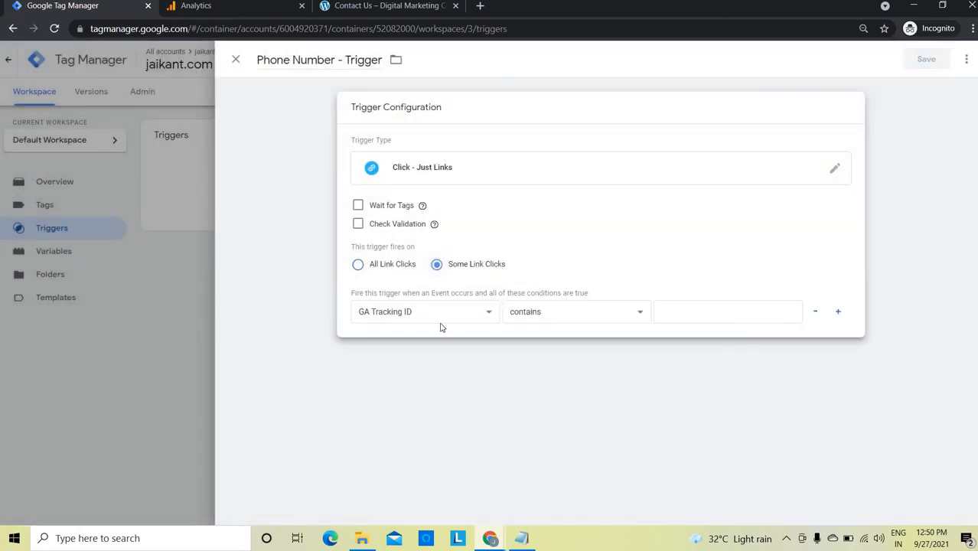
{"action": "left_click", "coordinate": [463, 320]}
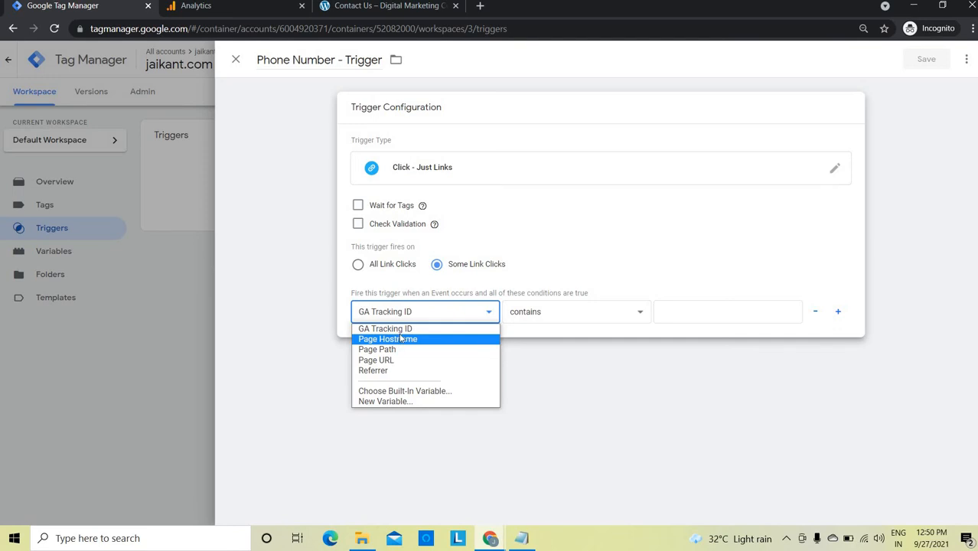
{"action": "left_click", "coordinate": [235, 59]}
{"action": "left_click", "coordinate": [624, 185]}
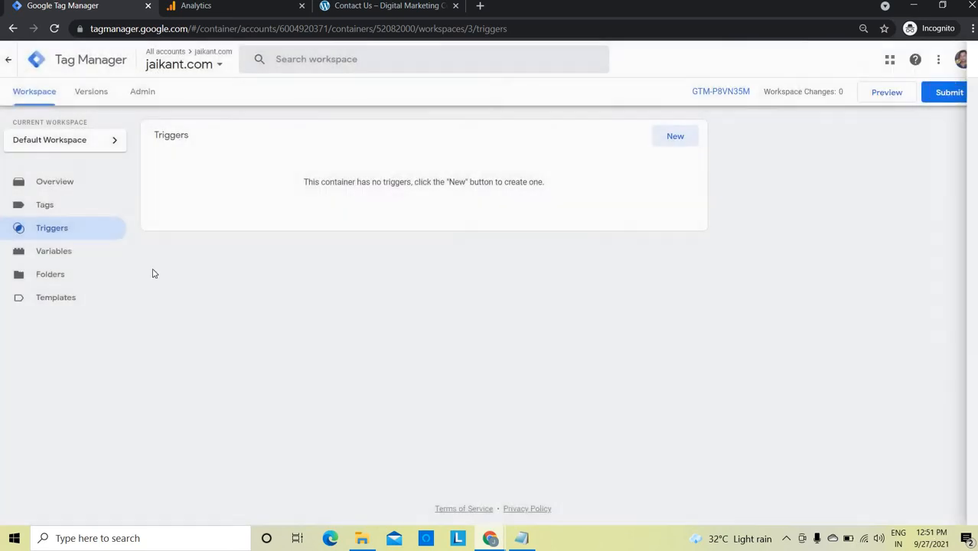
Enable the built-in variables Click Element, Click Classes, Click ID, Click Target, Click URL and Click Text.
{"action": "left_click", "coordinate": [58, 258]}
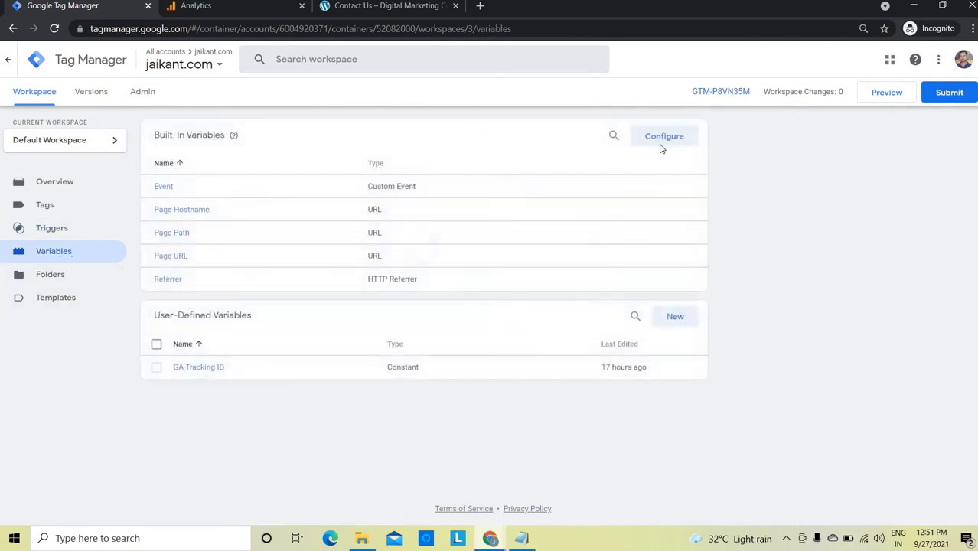
{"action": "left_click", "coordinate": [665, 135]}
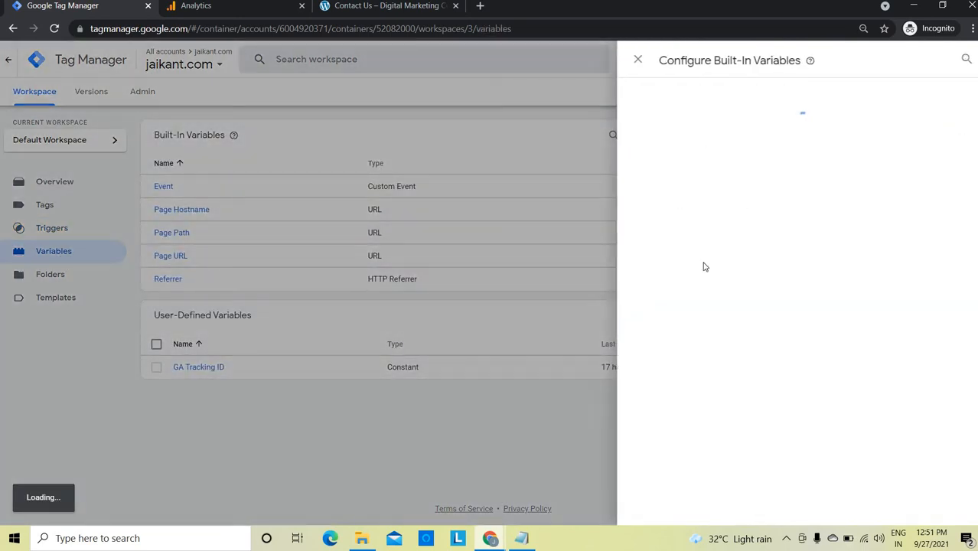
{"action": "scroll", "coordinate": [704, 289], "scroll_direction": "down", "scroll_amount": 2}
{"action": "scroll", "coordinate": [705, 289], "scroll_direction": "down", "scroll_amount": 3}
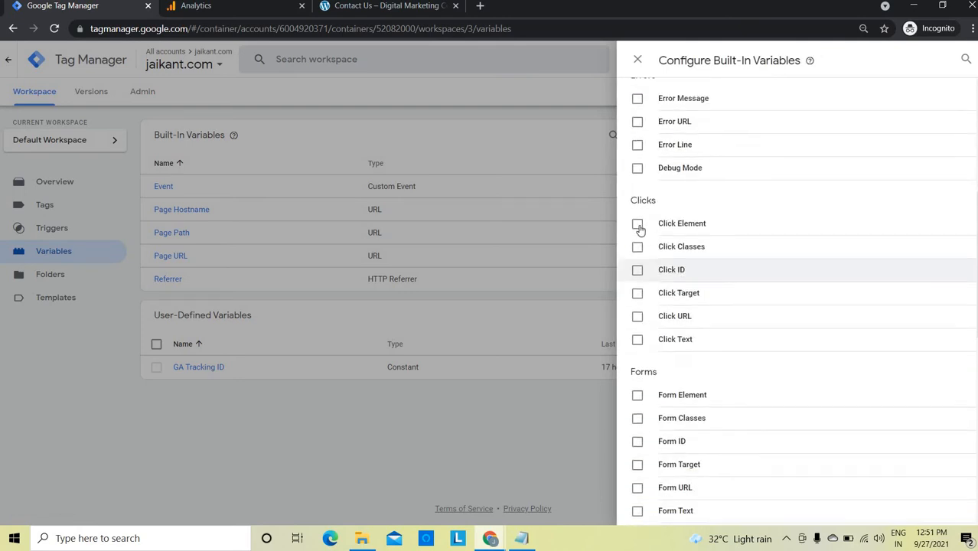
{"action": "left_click", "coordinate": [638, 222]}
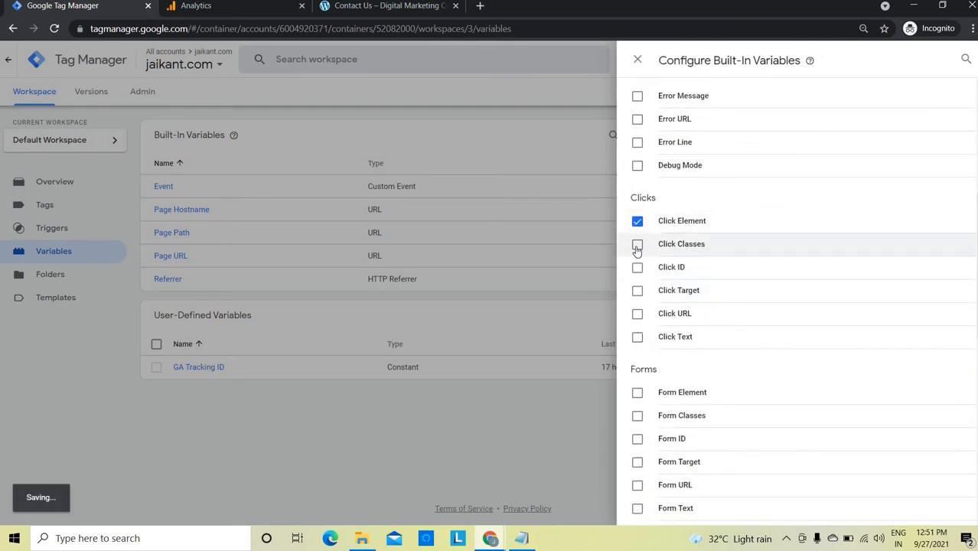
{"action": "left_click", "coordinate": [637, 245]}
{"action": "left_click", "coordinate": [637, 291]}
{"action": "left_click", "coordinate": [637, 314]}
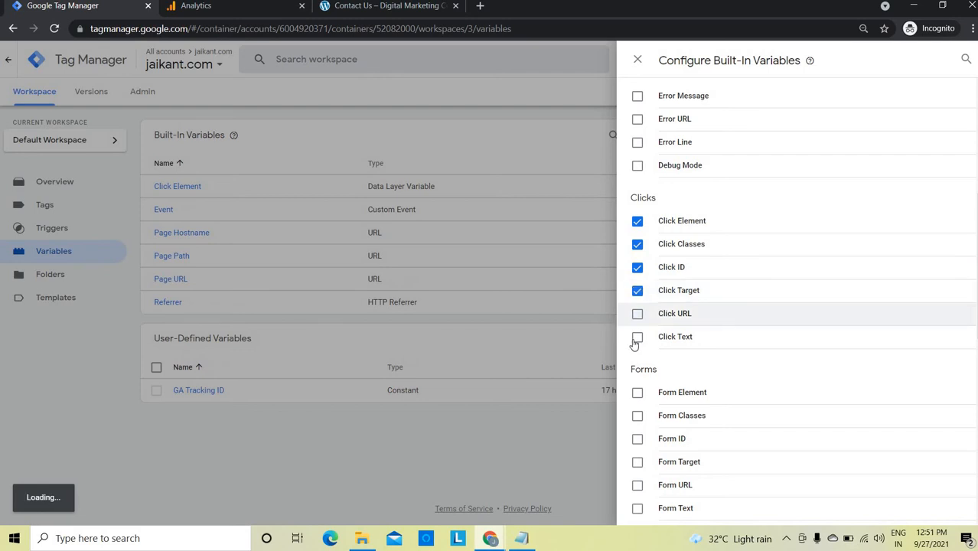
{"action": "left_click", "coordinate": [637, 337]}
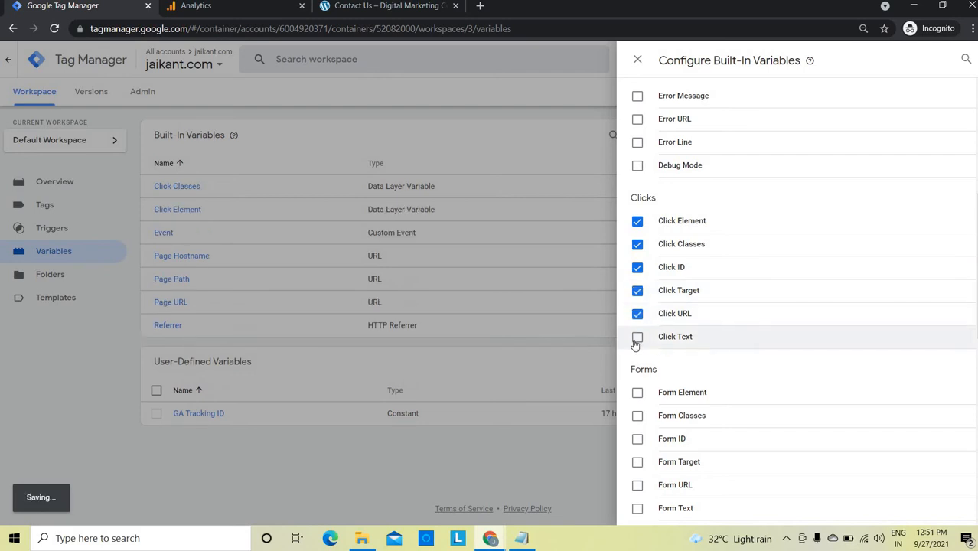
{"action": "left_click", "coordinate": [637, 61]}
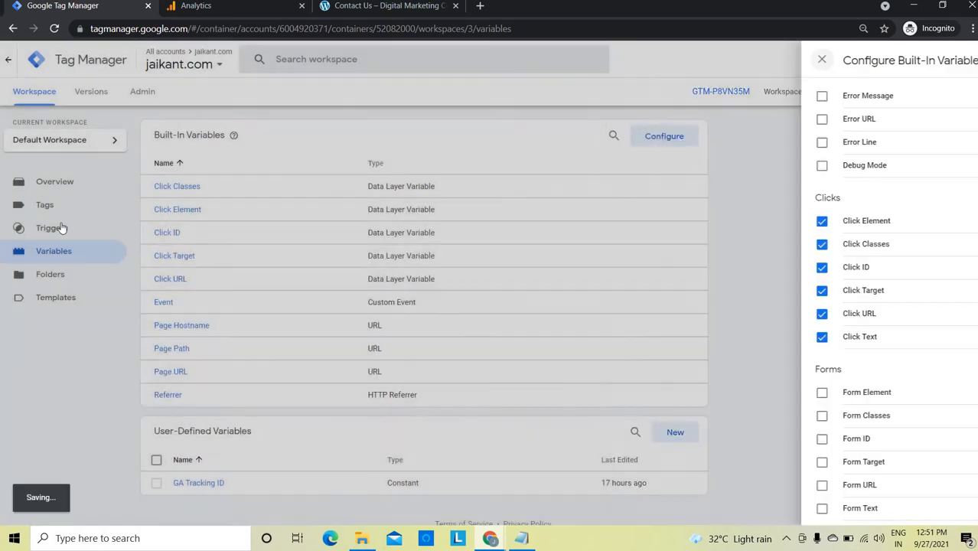
Create a trigger named Phone Number of type Click - Just Links that fires on Some Link Clicks.
{"action": "left_click", "coordinate": [53, 228]}
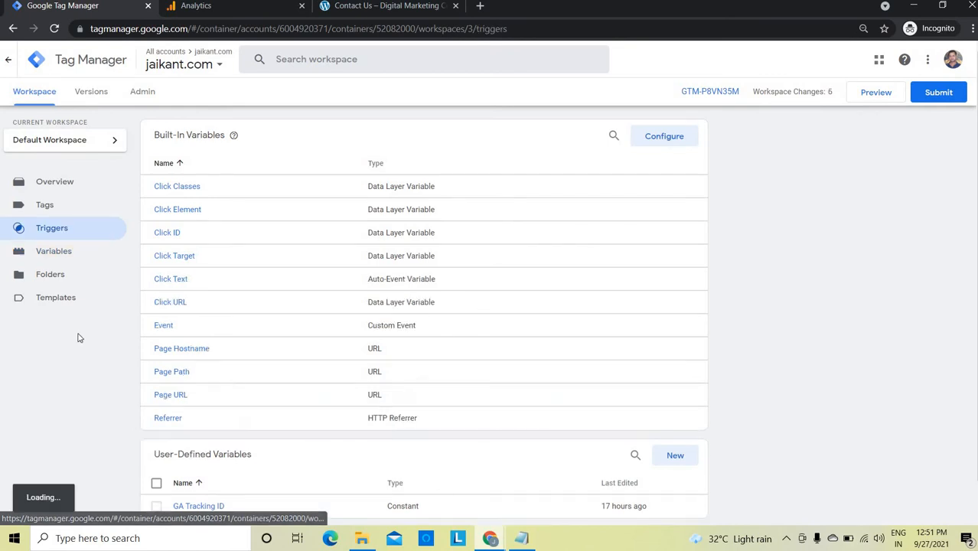
{"action": "left_click", "coordinate": [674, 138]}
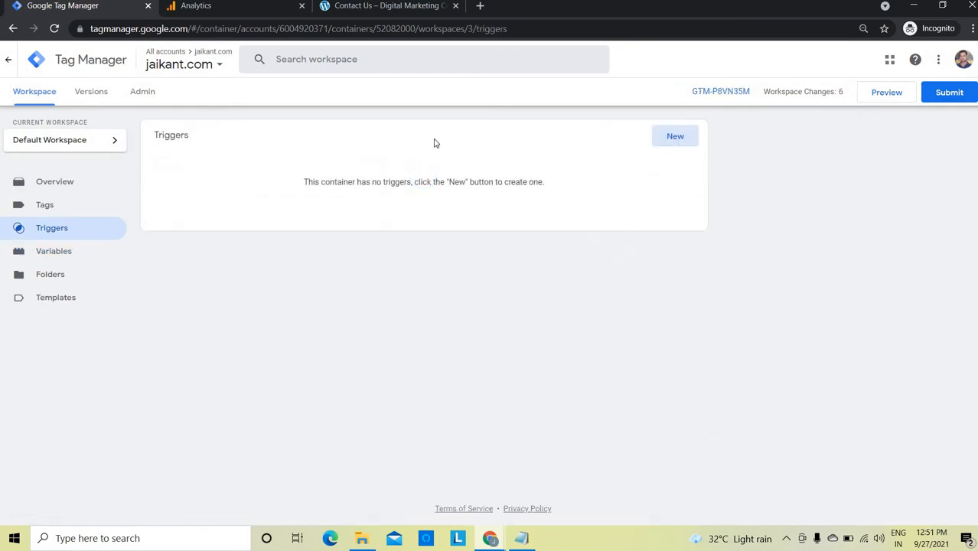
{"action": "left_click", "coordinate": [298, 60]}
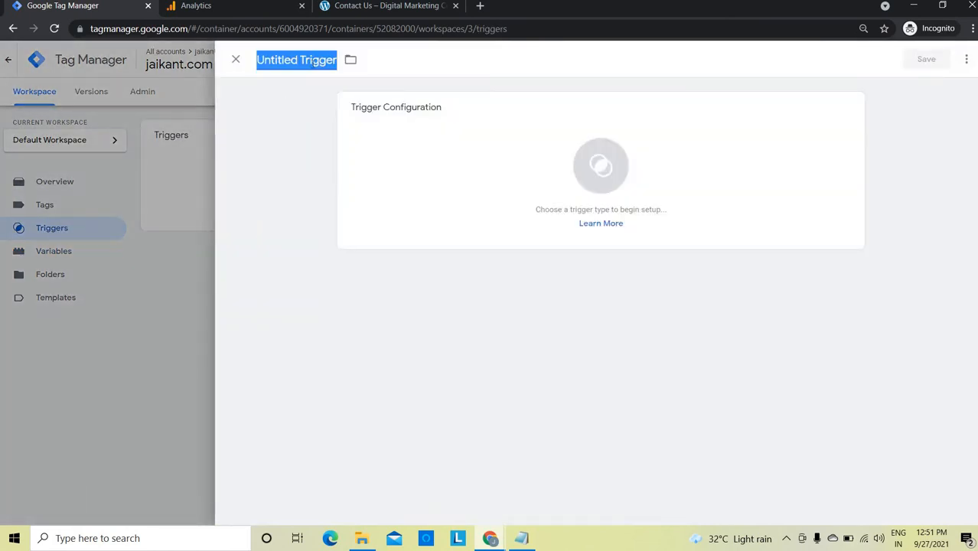
{"action": "type", "text": "Phone Number"}
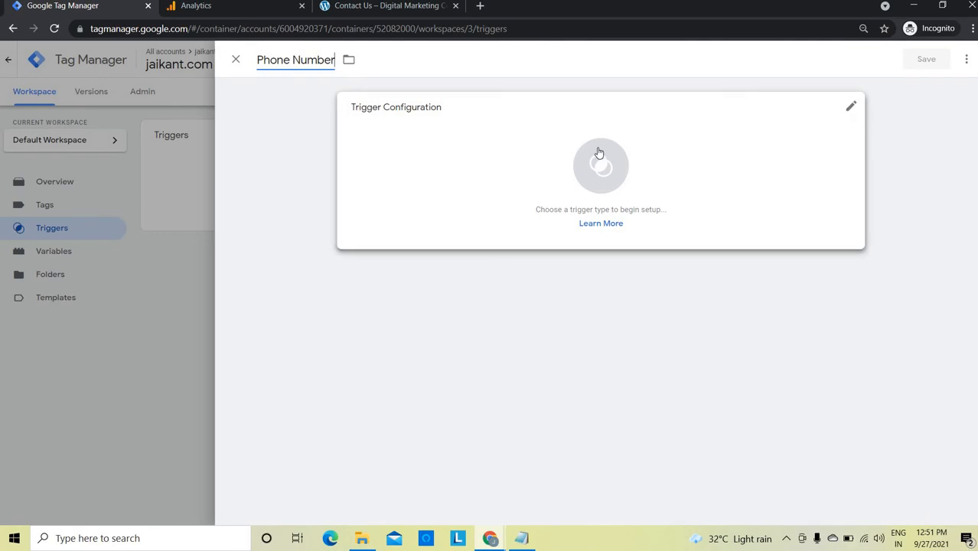
{"action": "left_click", "coordinate": [581, 225]}
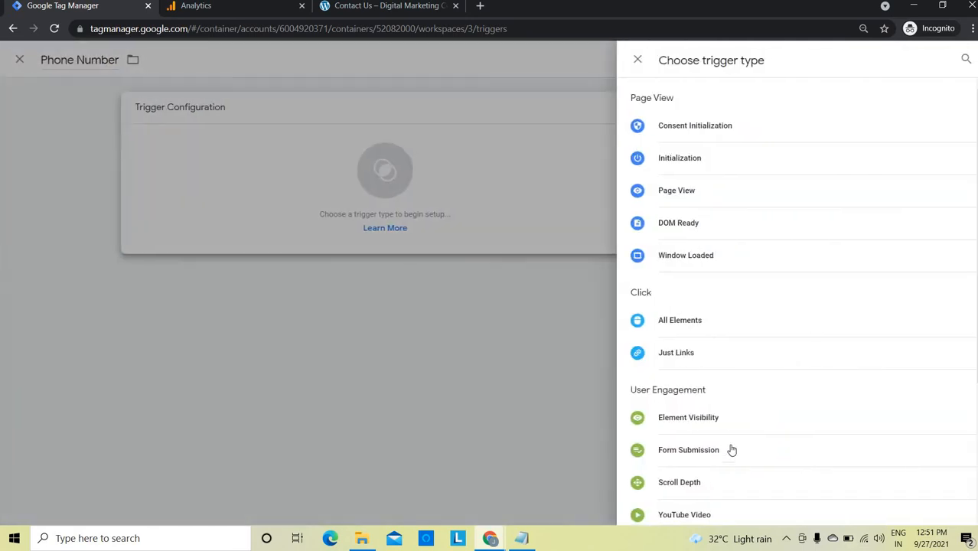
{"action": "left_click", "coordinate": [720, 355]}
{"action": "left_click", "coordinate": [438, 264]}
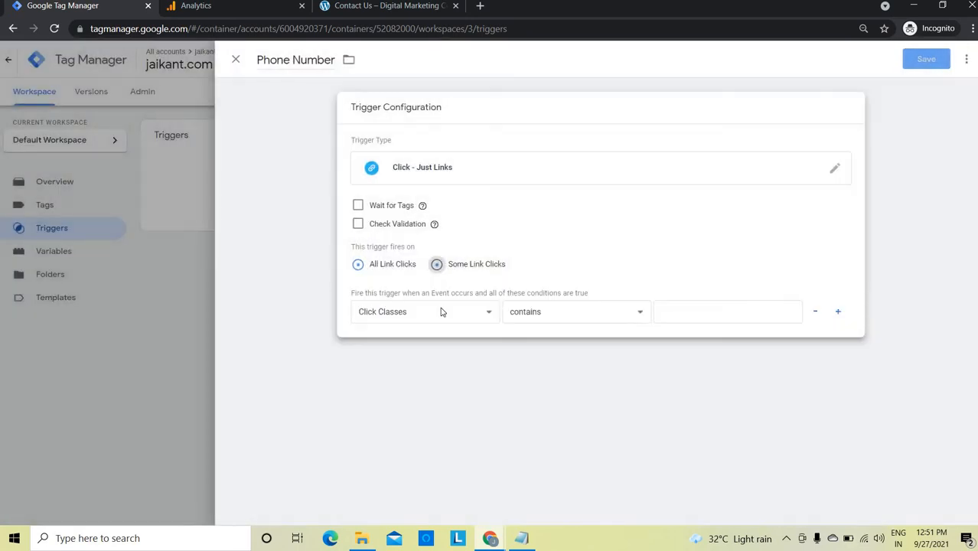
Set the trigger's condition to Click URL contains tel:, compare it with the website's phone link, and save the trigger.
{"action": "left_click", "coordinate": [439, 310]}
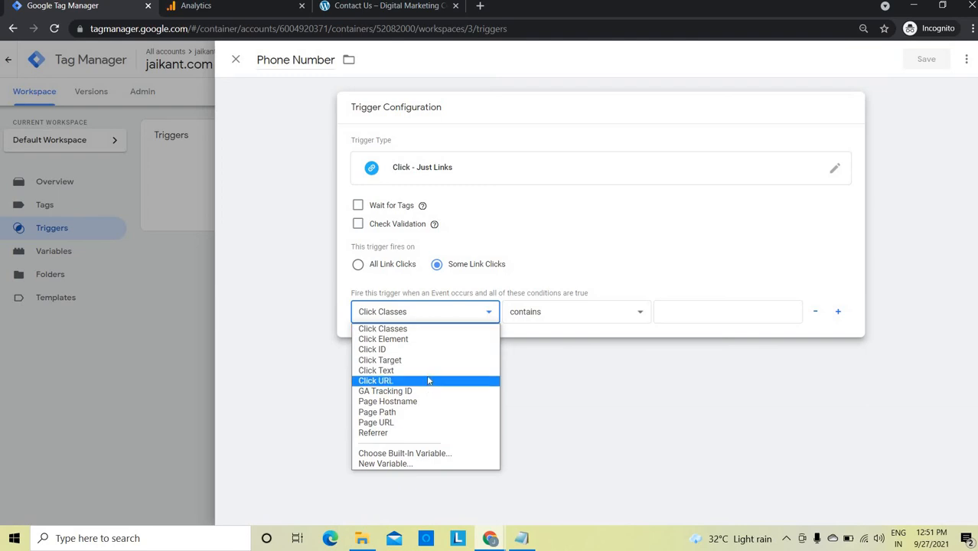
{"action": "left_click", "coordinate": [427, 380]}
{"action": "left_click", "coordinate": [698, 315]}
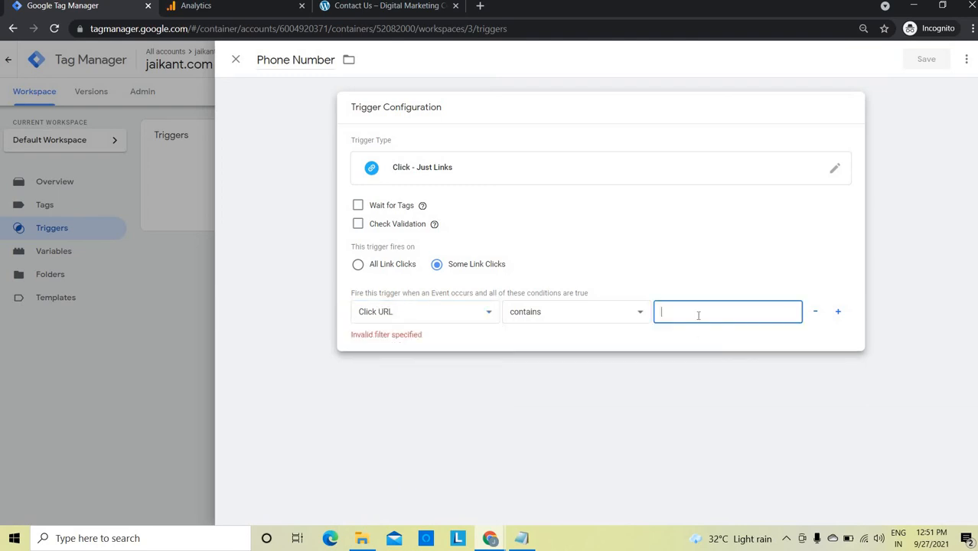
{"action": "type", "text": "tel"}
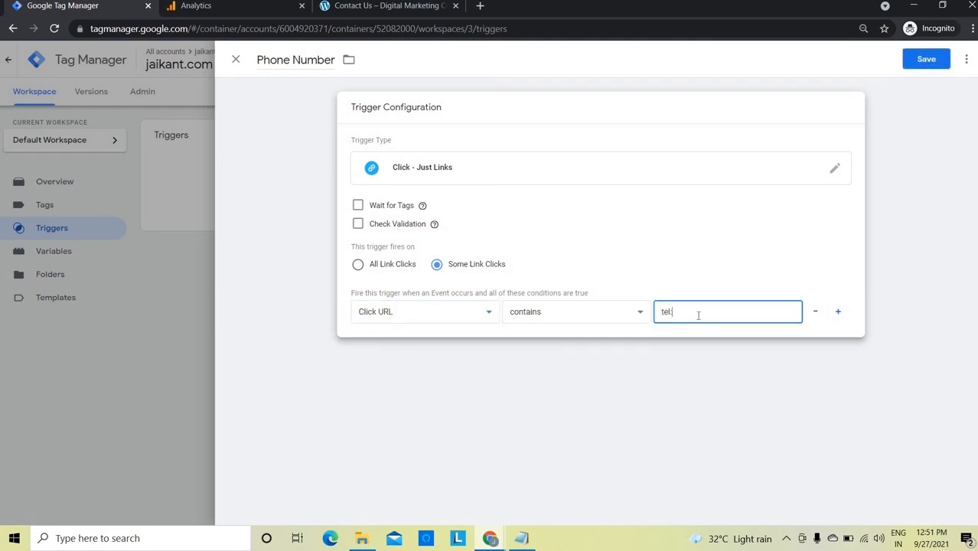
{"action": "type", "text": ":"}
{"action": "key", "text": "ctrl+a"}
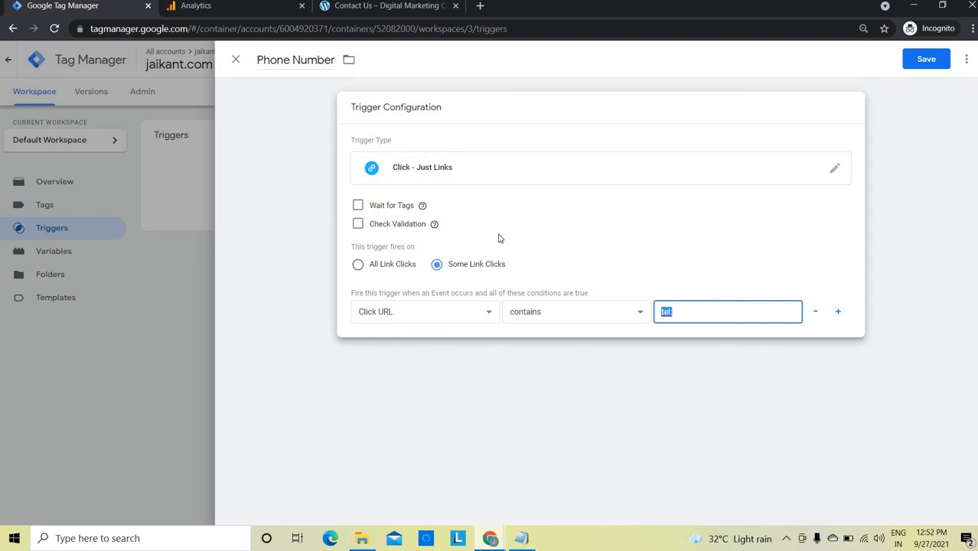
{"action": "left_click", "coordinate": [376, 10]}
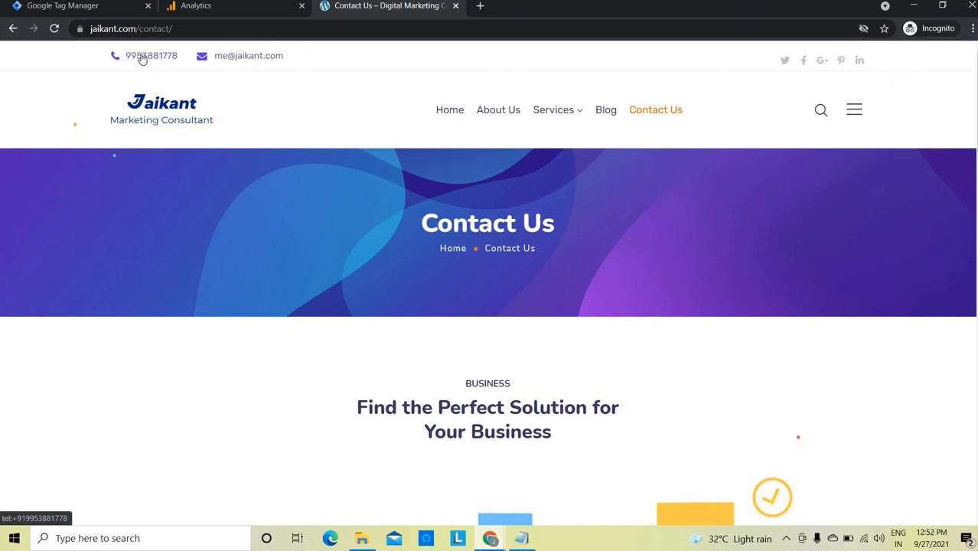
{"action": "left_click", "coordinate": [81, 7]}
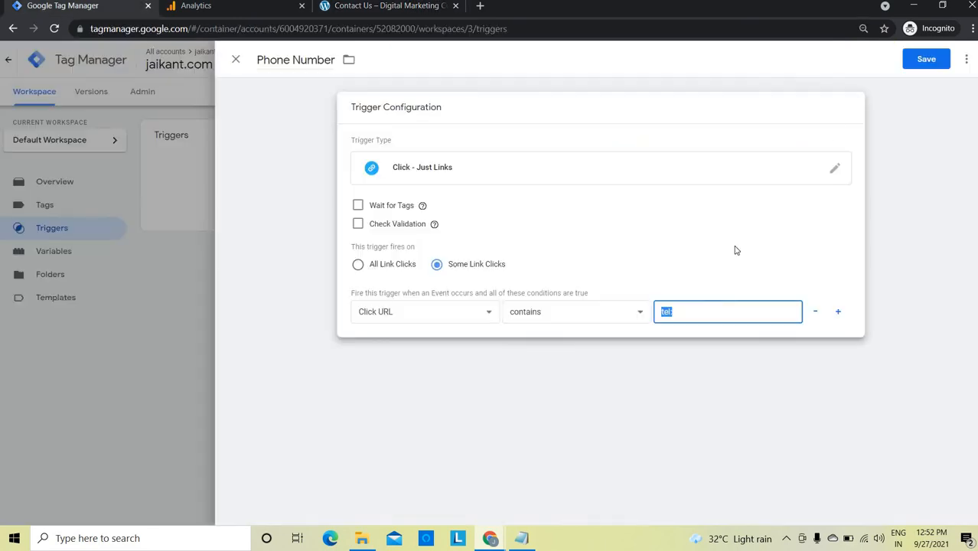
{"action": "left_click", "coordinate": [918, 61]}
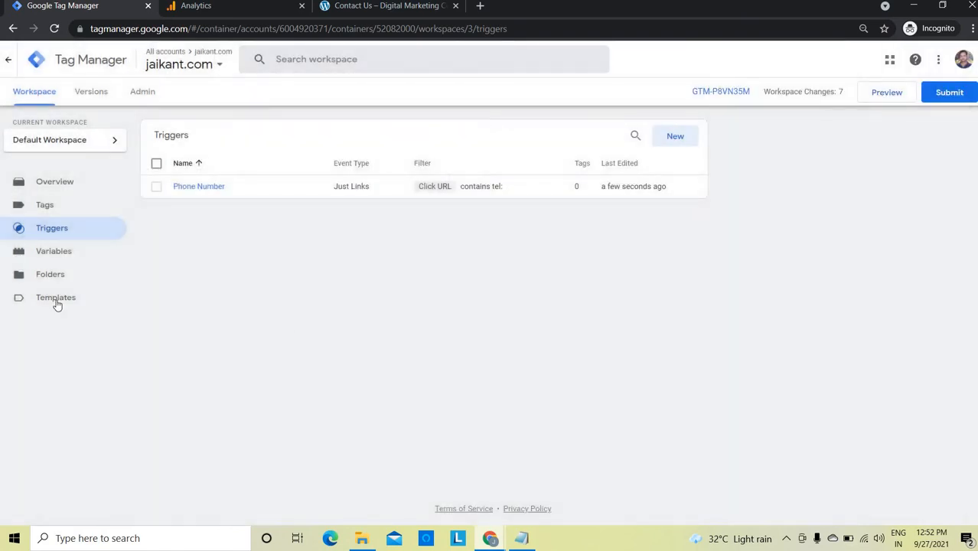
Create a new tag named Phone Number - Click.
{"action": "left_click", "coordinate": [51, 209]}
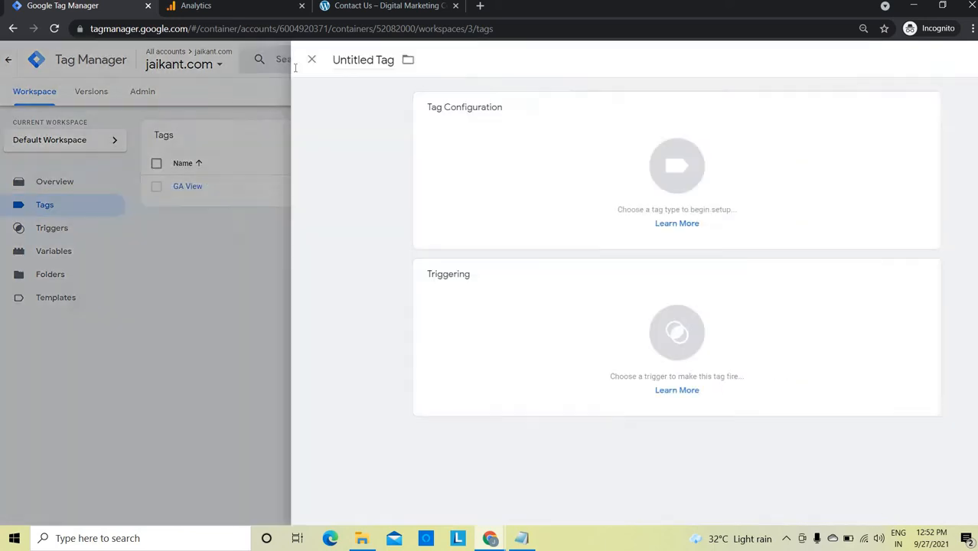
{"action": "left_click", "coordinate": [297, 65]}
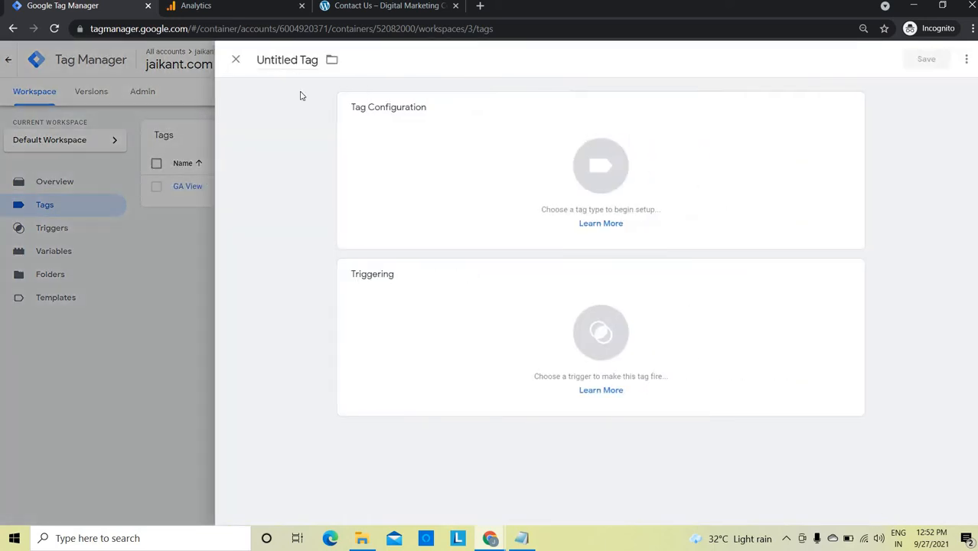
{"action": "key", "text": "ctrl+a"}
{"action": "type", "text": "P"}
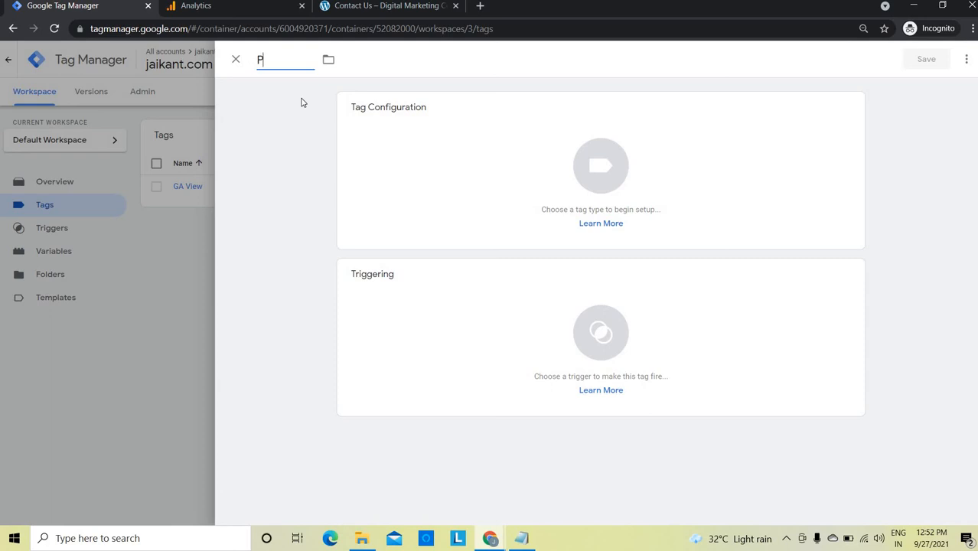
{"action": "type", "text": "hone Number - Click"}
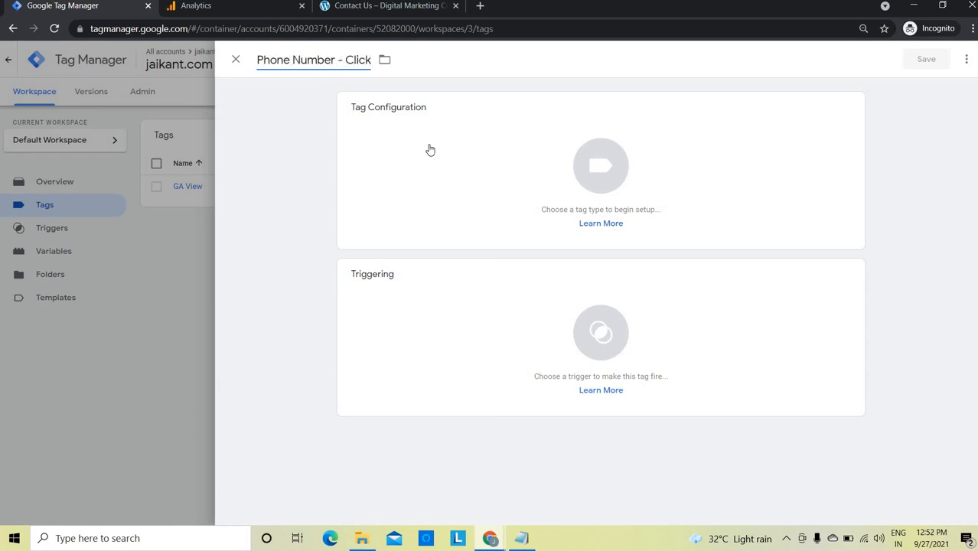
Set the tag type to Google Analytics: Universal Analytics and the track type to Event.
{"action": "left_click", "coordinate": [603, 159]}
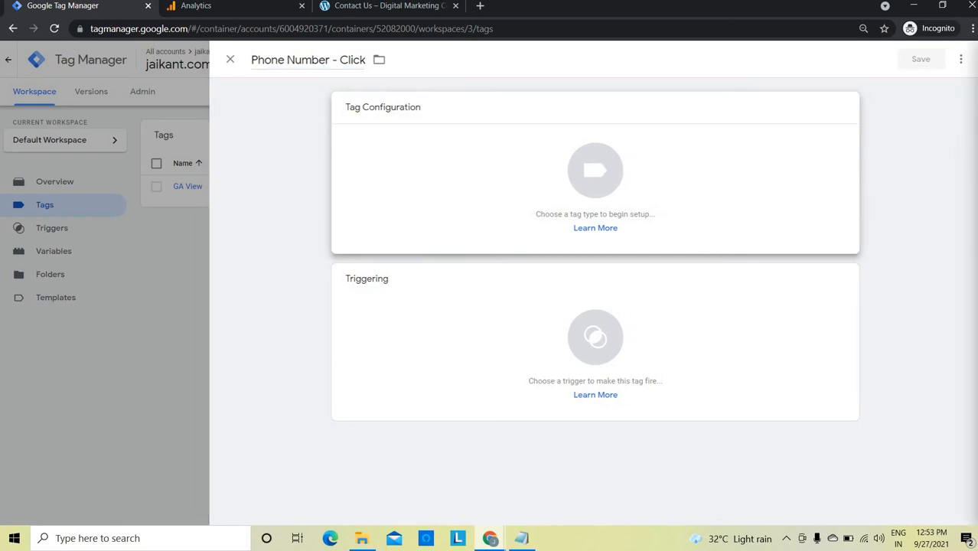
{"action": "left_click", "coordinate": [588, 174]}
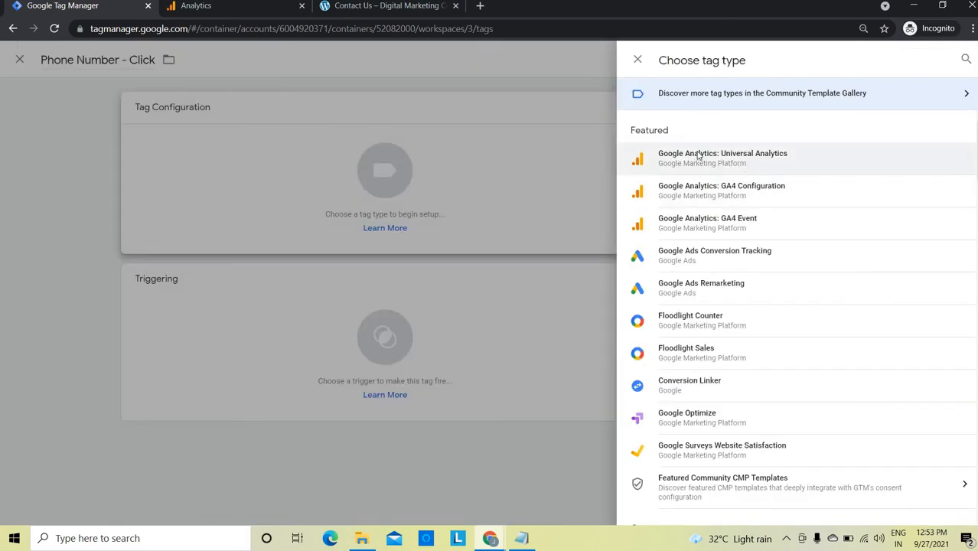
{"action": "left_click", "coordinate": [748, 161]}
{"action": "left_click", "coordinate": [429, 226]}
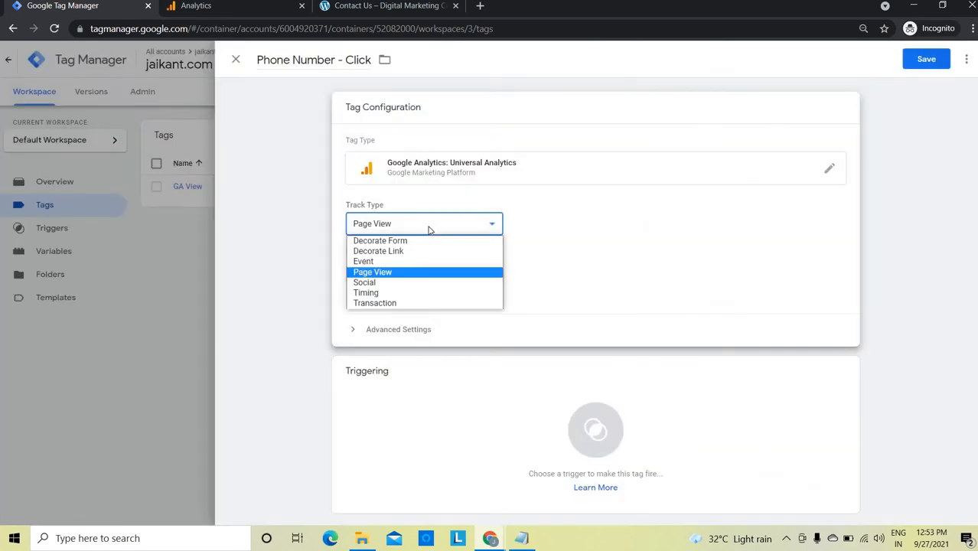
{"action": "left_click", "coordinate": [511, 233]}
{"action": "left_click", "coordinate": [433, 220]}
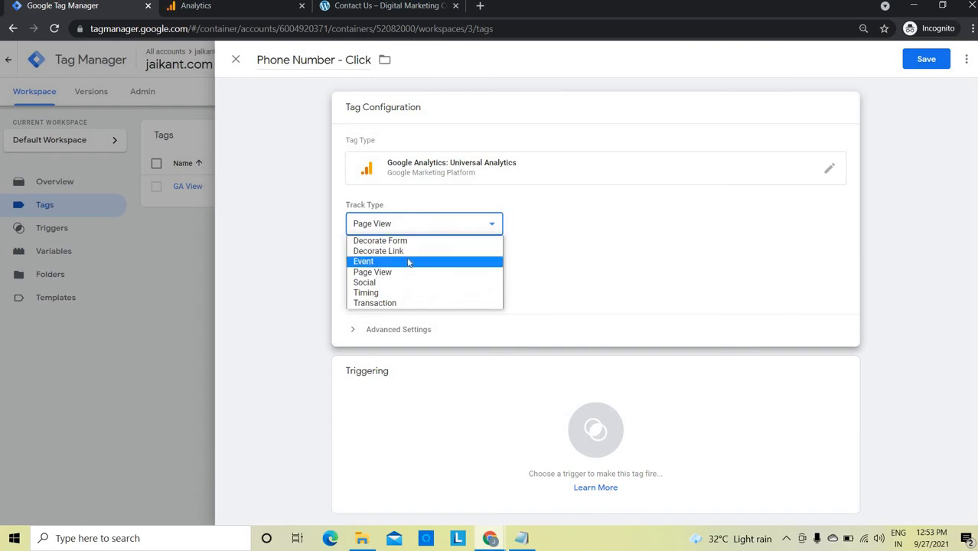
{"action": "left_click", "coordinate": [598, 233]}
{"action": "left_click", "coordinate": [388, 228]}
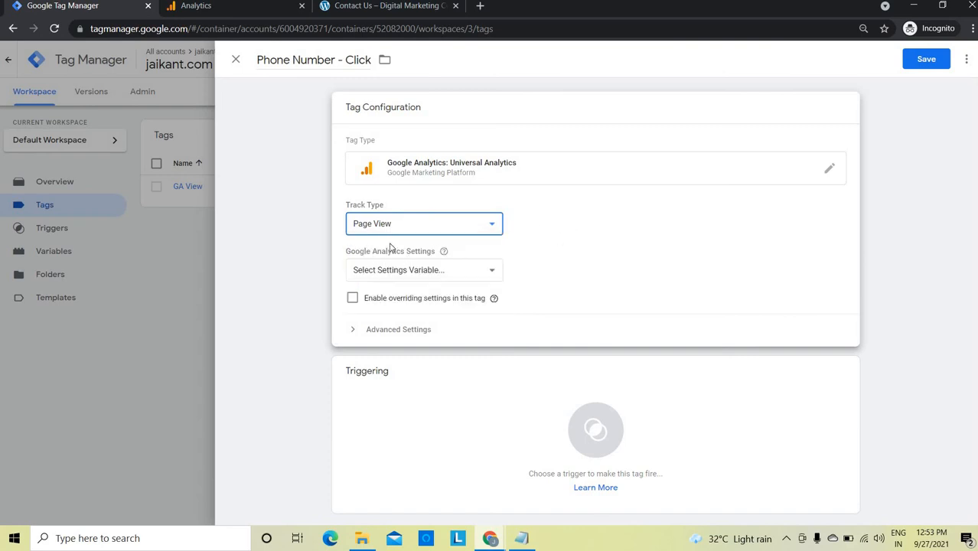
{"action": "left_click", "coordinate": [384, 262]}
Set the event tracking parameters to category Phone Number, action Clicks and label {{Page Path}}.
{"action": "scroll", "coordinate": [390, 203], "scroll_direction": "down", "scroll_amount": 1}
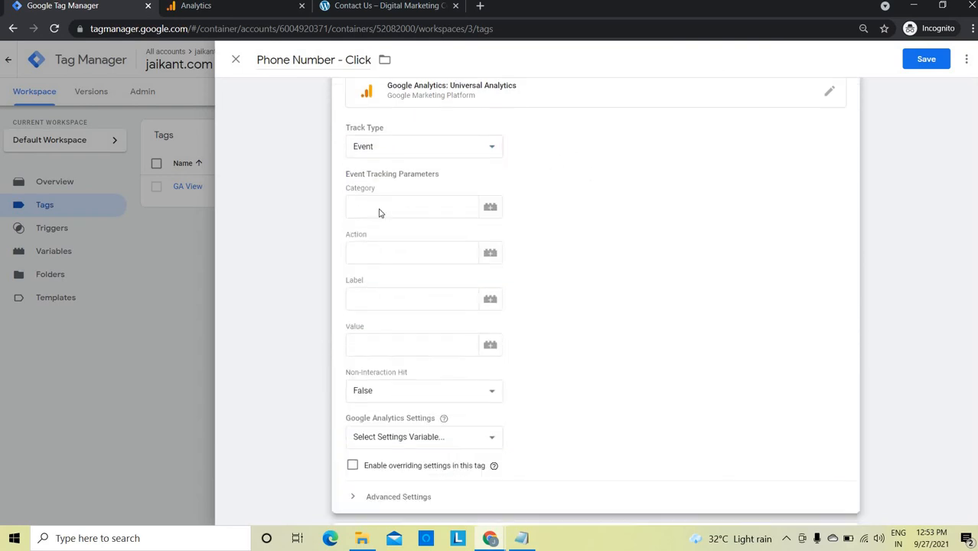
{"action": "scroll", "coordinate": [391, 191], "scroll_direction": "down", "scroll_amount": 1}
{"action": "left_click", "coordinate": [388, 155]}
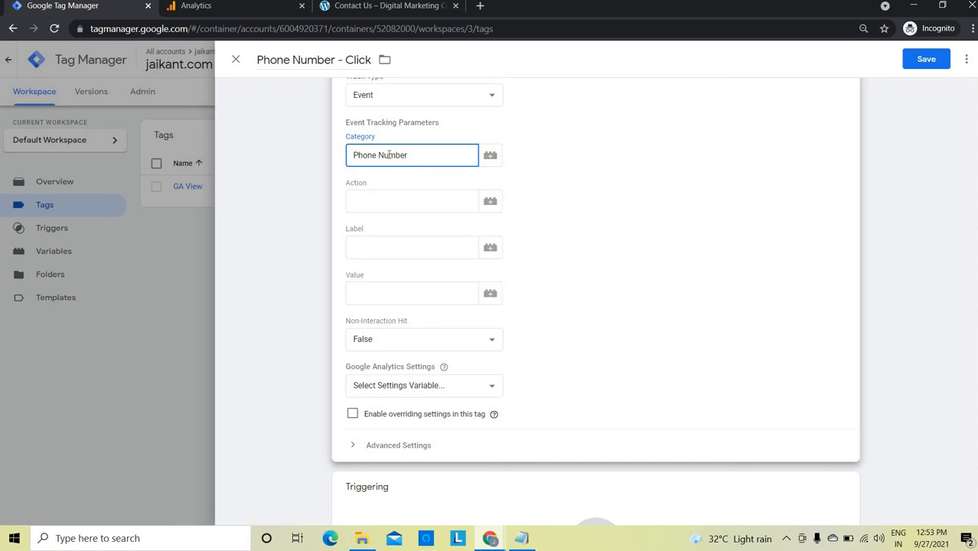
{"action": "key", "text": "Tab"}
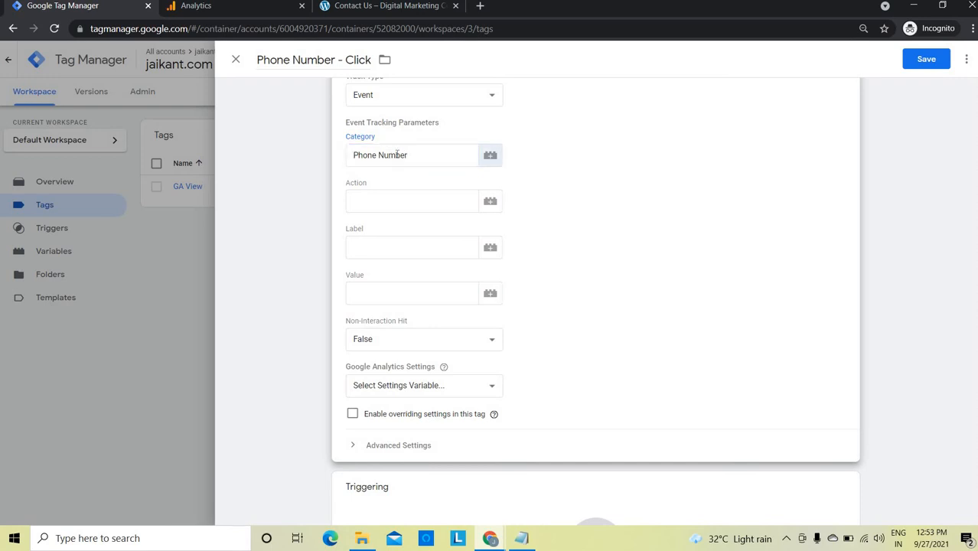
{"action": "left_click", "coordinate": [388, 198]}
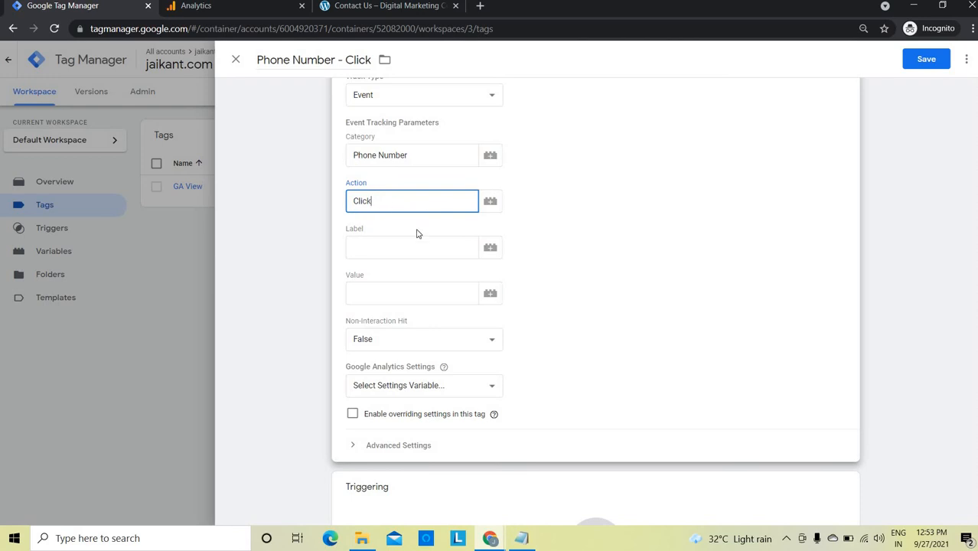
{"action": "type", "text": "Clicks"}
{"action": "left_click", "coordinate": [487, 246]}
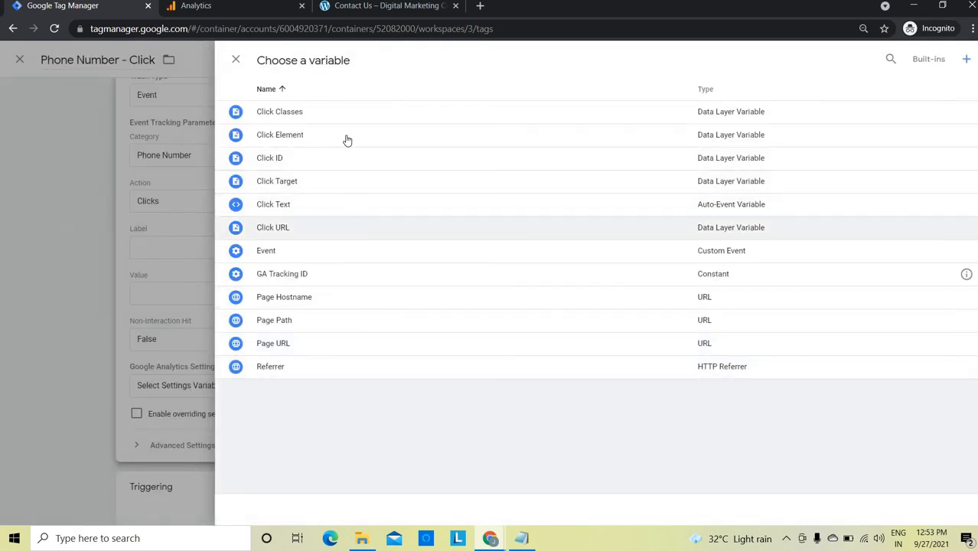
{"action": "left_click", "coordinate": [344, 323]}
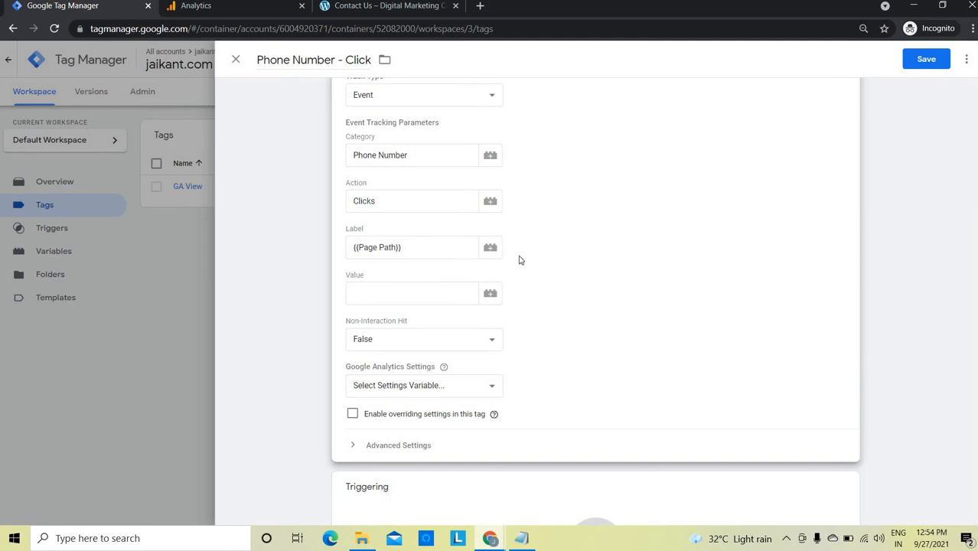
Set the tag's Non-Interaction Hit to True.
{"action": "scroll", "coordinate": [387, 327], "scroll_direction": "down", "scroll_amount": 1}
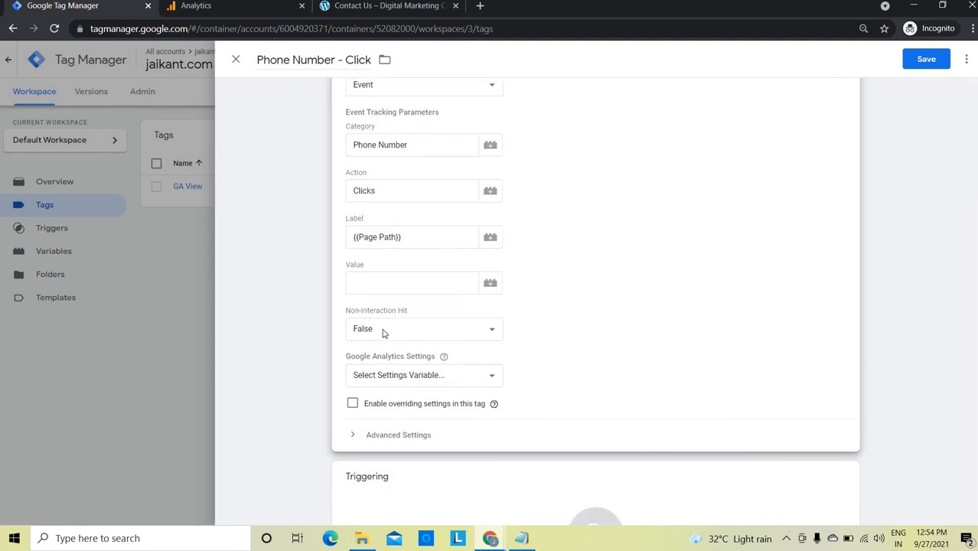
{"action": "scroll", "coordinate": [385, 333], "scroll_direction": "down", "scroll_amount": 1}
{"action": "left_click", "coordinate": [384, 330]}
{"action": "left_click", "coordinate": [376, 277]}
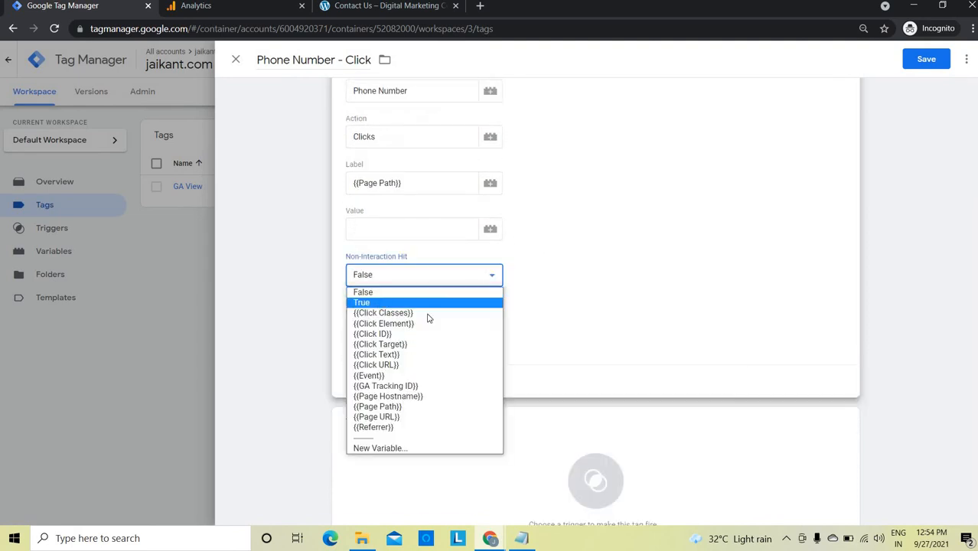
{"action": "left_click", "coordinate": [427, 303]}
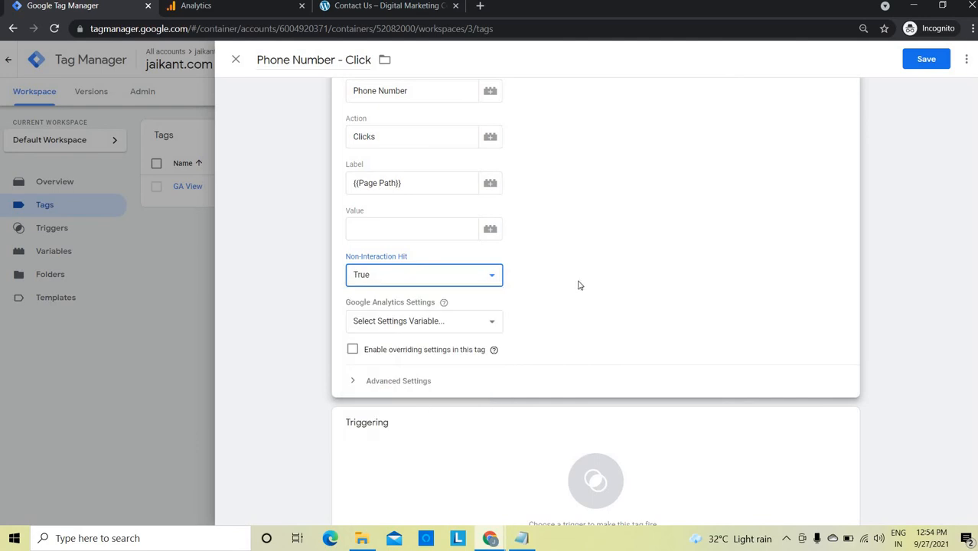
Enable overriding settings in the tag and use the {{GA Tracking ID}} variable as its tracking ID.
{"action": "left_click", "coordinate": [353, 350]}
{"action": "scroll", "coordinate": [492, 266], "scroll_direction": "down", "scroll_amount": 2}
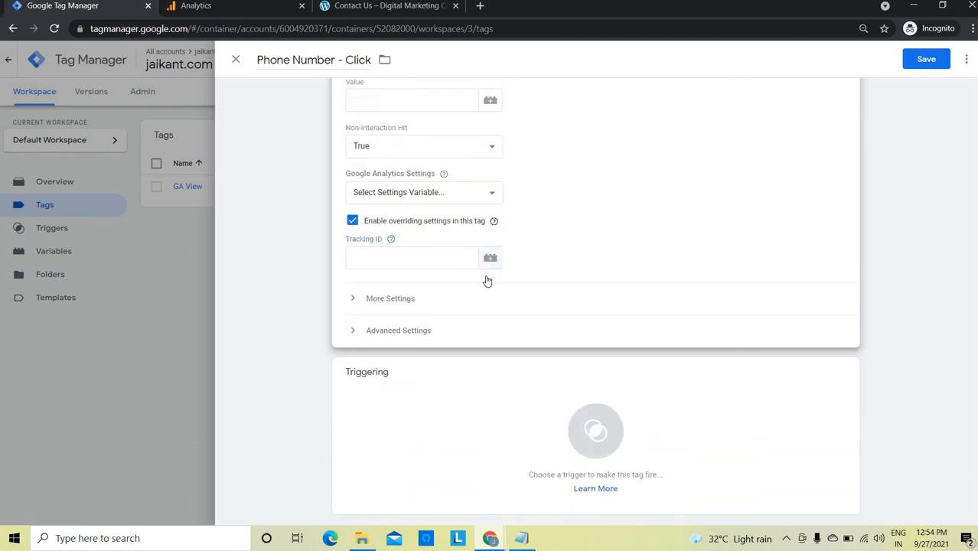
{"action": "left_click", "coordinate": [489, 258]}
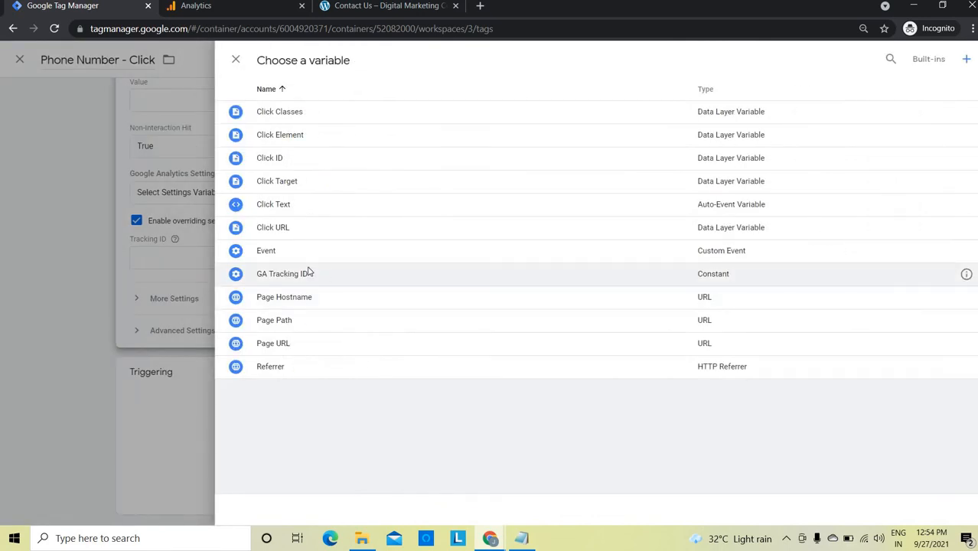
{"action": "left_click", "coordinate": [309, 273]}
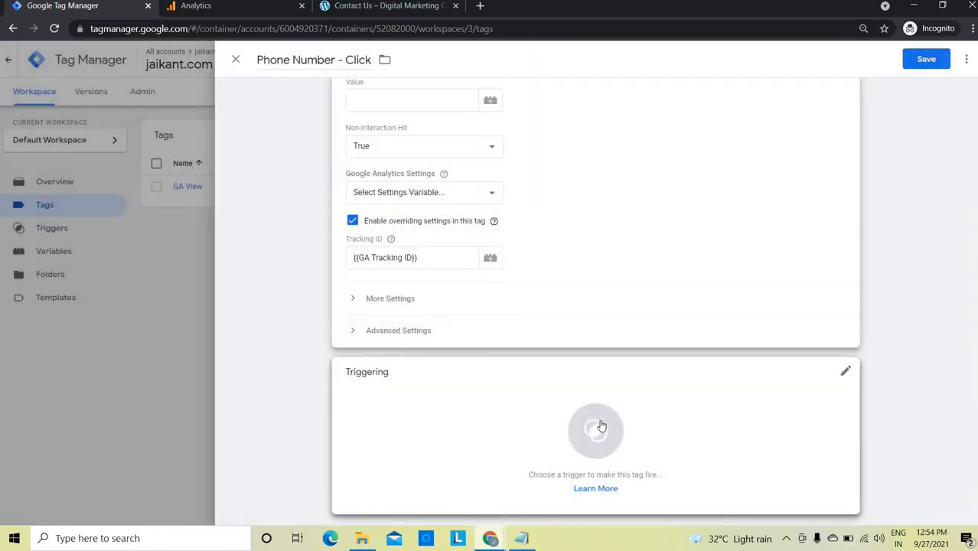
Assign the Phone Number trigger to the tag and save the tag.
{"action": "left_click", "coordinate": [460, 376]}
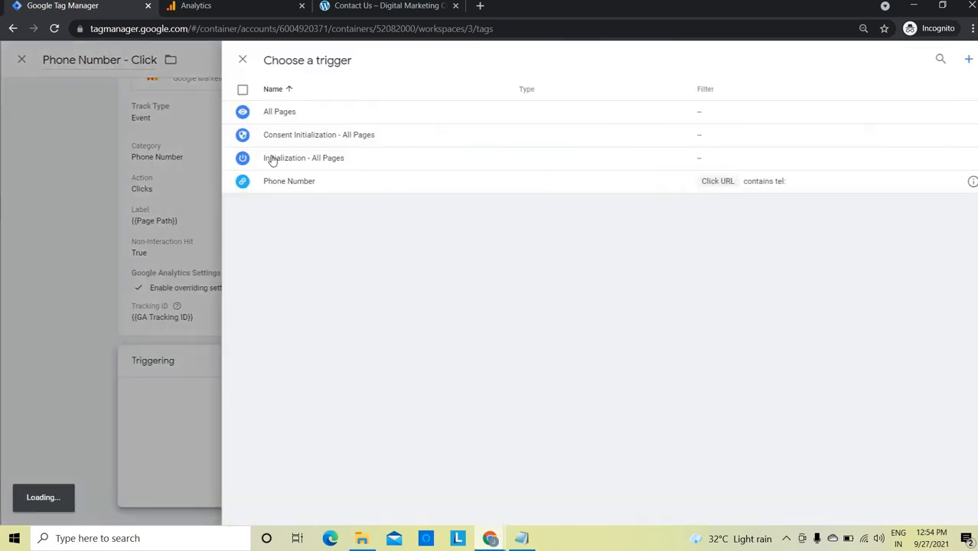
{"action": "left_click", "coordinate": [351, 191]}
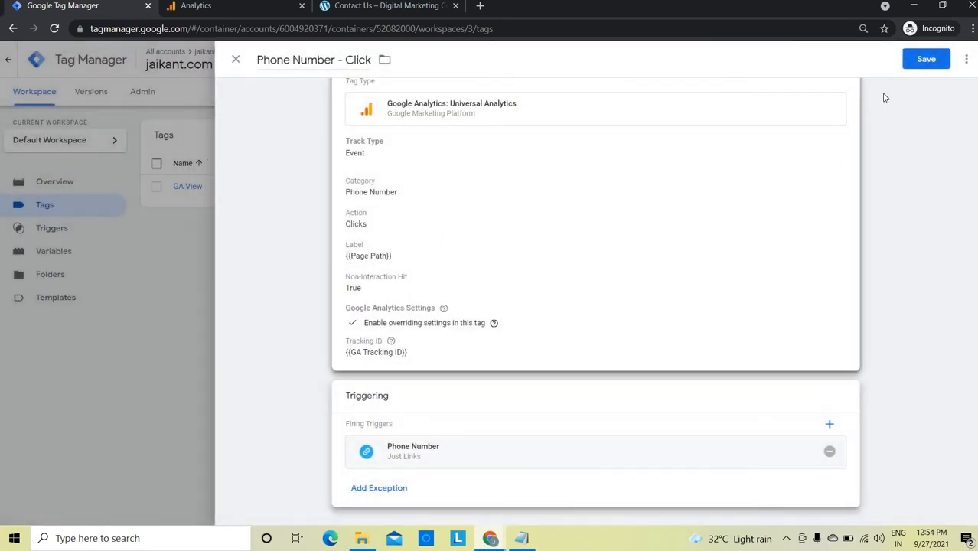
{"action": "left_click", "coordinate": [926, 60]}
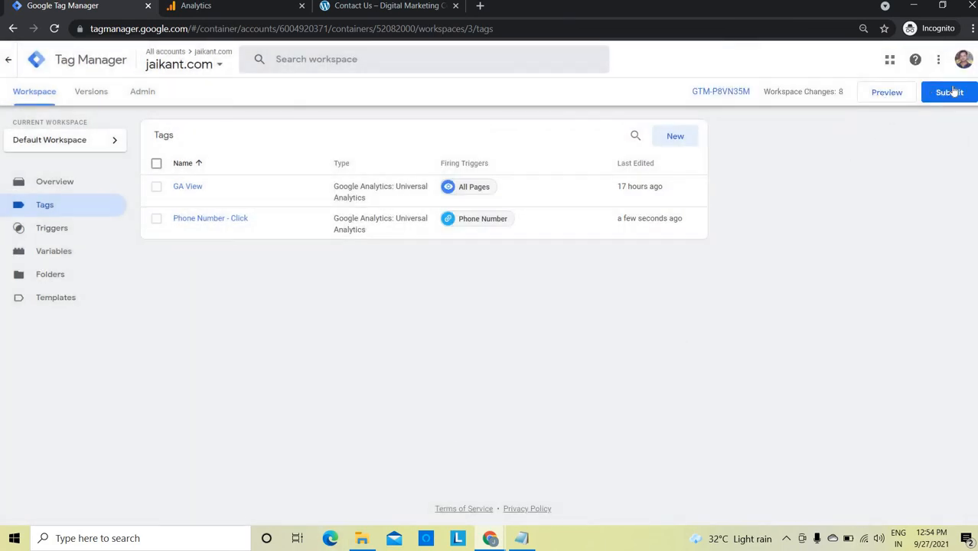
Submit the workspace changes and publish them as a version named ga.
{"action": "left_click", "coordinate": [949, 92]}
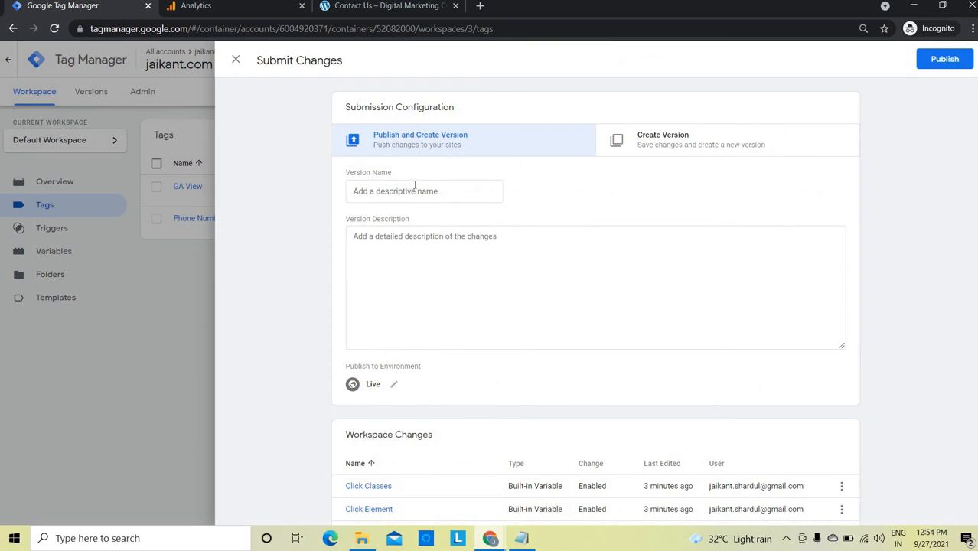
{"action": "left_click", "coordinate": [415, 185]}
{"action": "type", "text": "ga"}
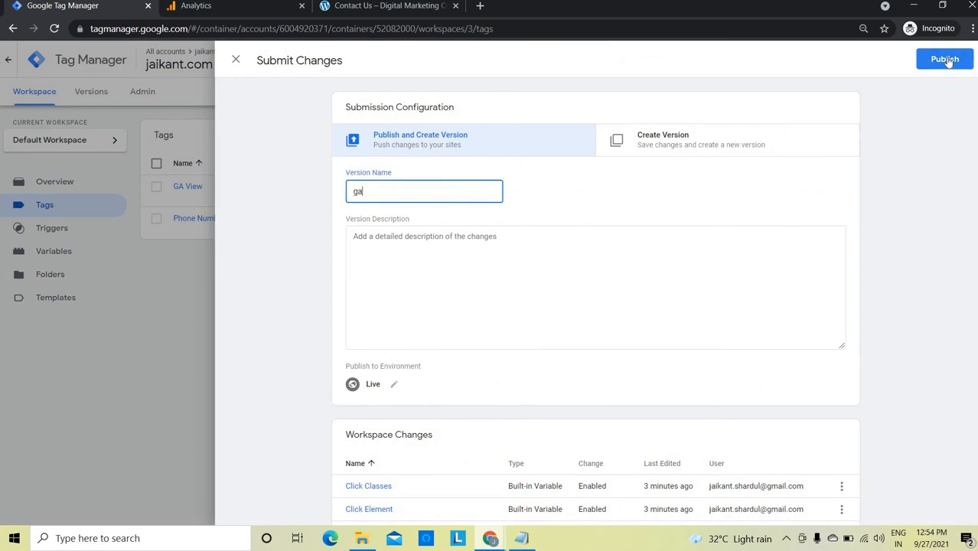
{"action": "left_click", "coordinate": [946, 61]}
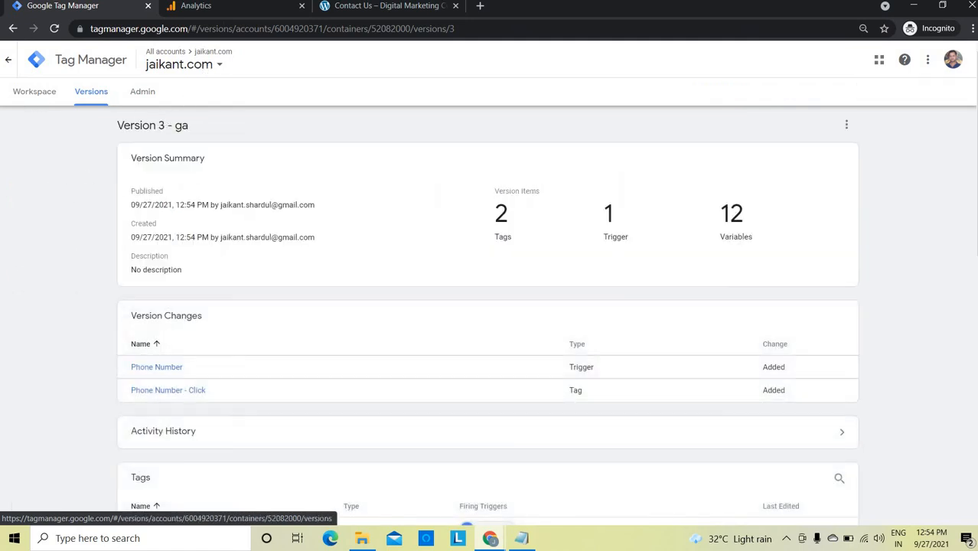
In Google Analytics, start a new goal named Phone Number - Clicks of type Event and continue to its goal details.
{"action": "left_click", "coordinate": [227, 6]}
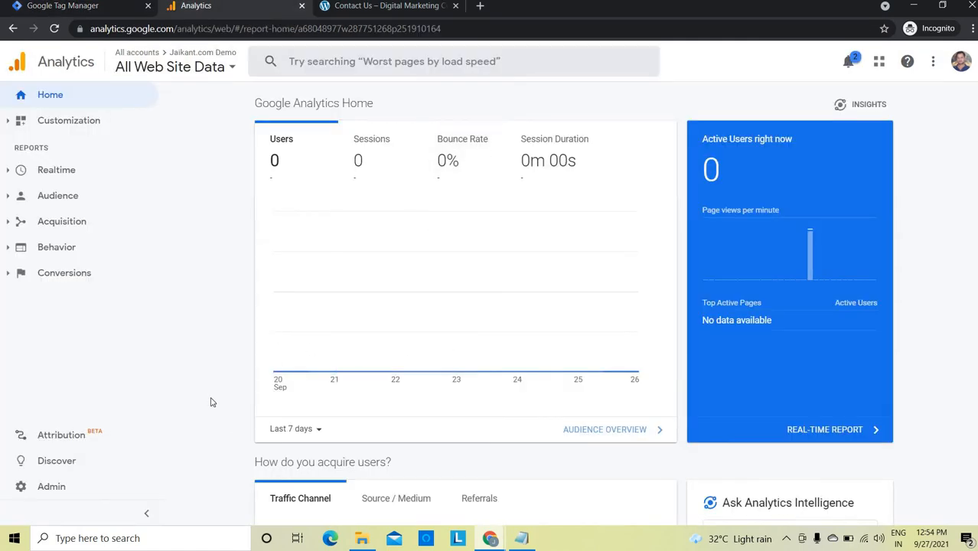
{"action": "left_click", "coordinate": [53, 493]}
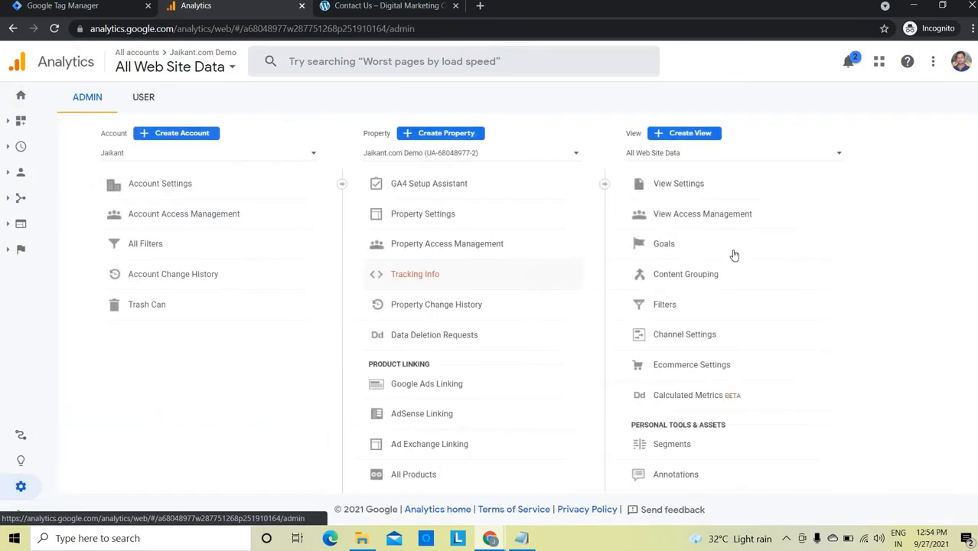
{"action": "left_click", "coordinate": [747, 246]}
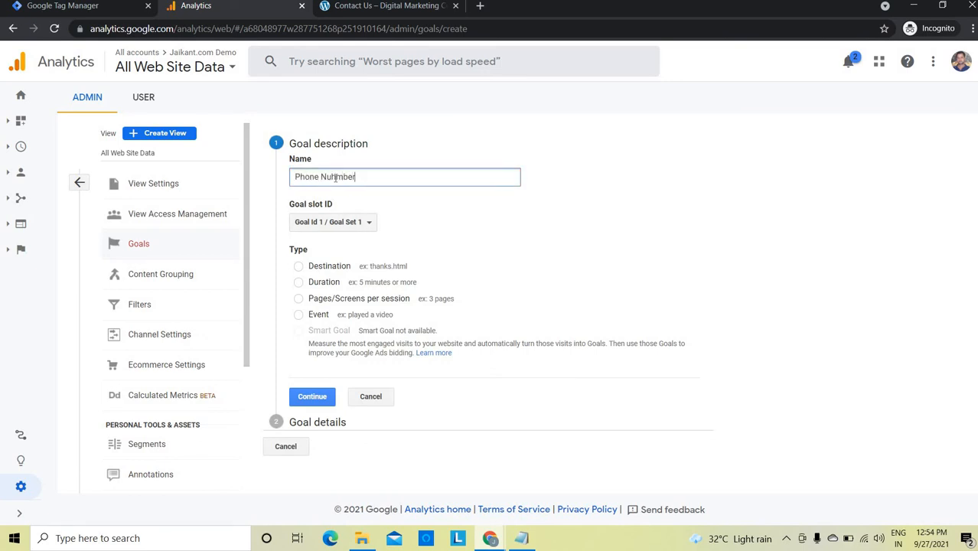
{"action": "type", "text": "- Clicks"}
{"action": "right_click", "coordinate": [330, 181]}
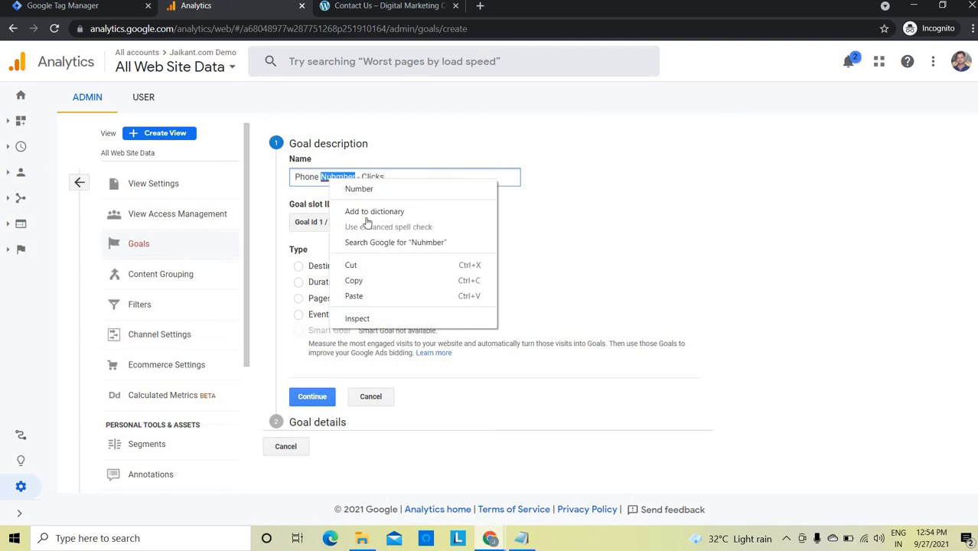
{"action": "left_click", "coordinate": [359, 189]}
{"action": "left_click", "coordinate": [299, 316]}
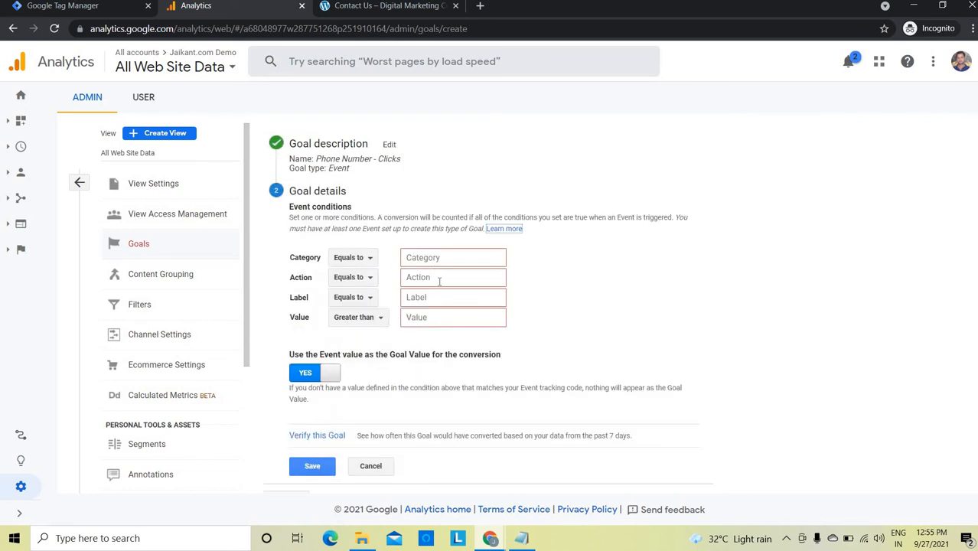
In Google Tag Manager, open the configuration of the Phone Number - Click tag from the workspace for editing.
{"action": "left_click", "coordinate": [77, 9]}
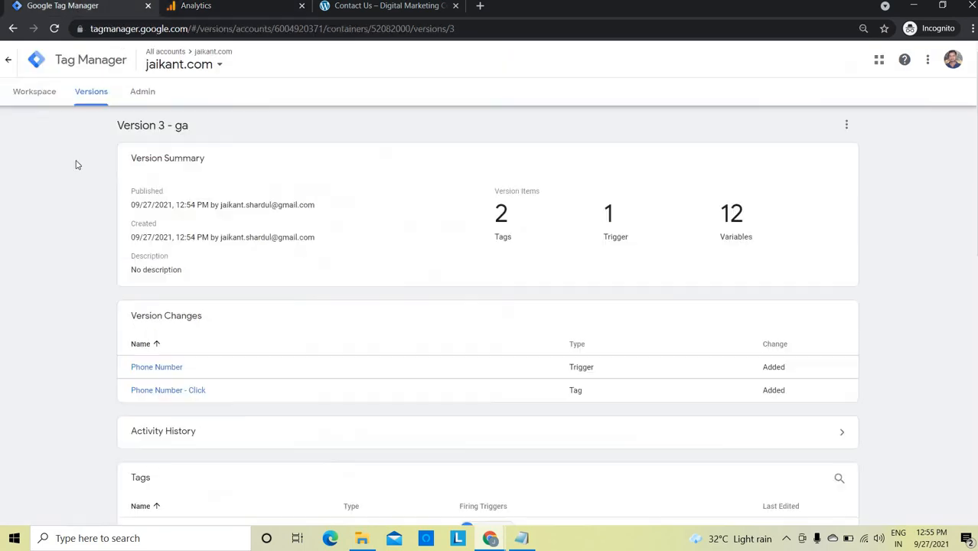
{"action": "left_click", "coordinate": [35, 93]}
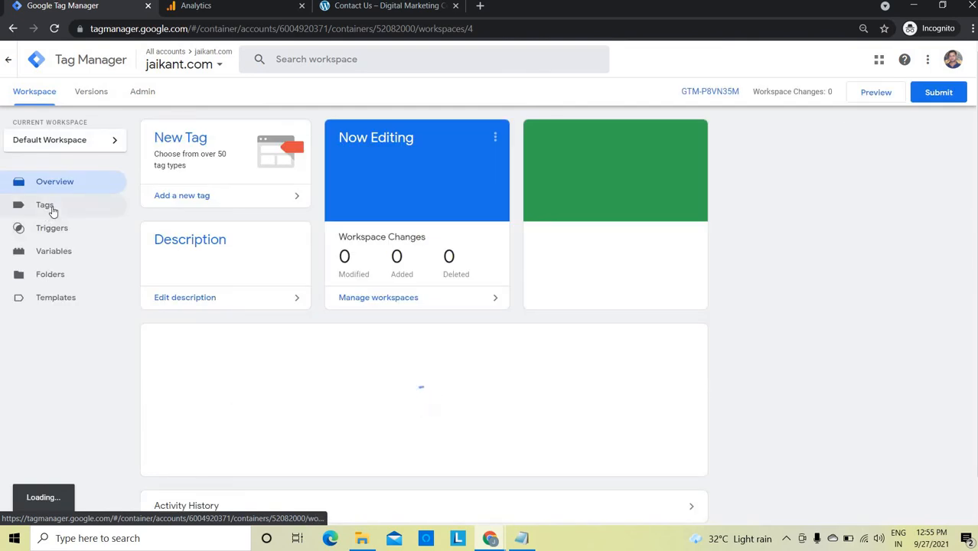
{"action": "left_click", "coordinate": [47, 206]}
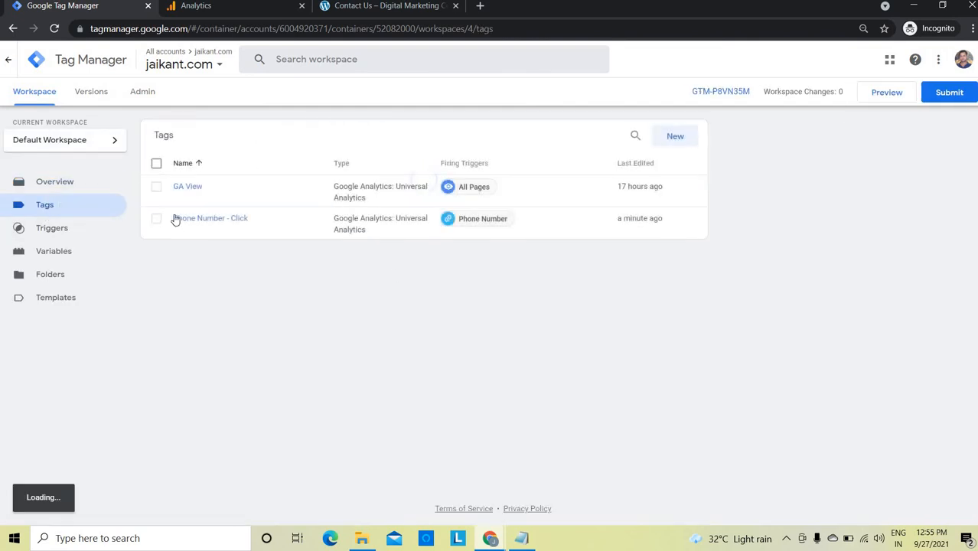
{"action": "left_click", "coordinate": [219, 219]}
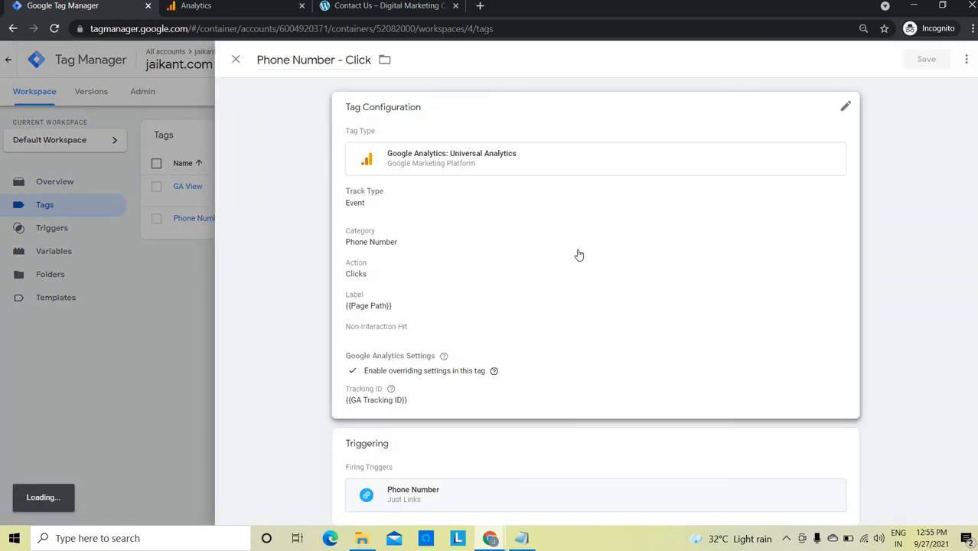
{"action": "left_click", "coordinate": [421, 260]}
Copy the tag's category, Phone Number, into the Category condition of the new goal in Google Analytics.
{"action": "triple_click", "coordinate": [424, 285]}
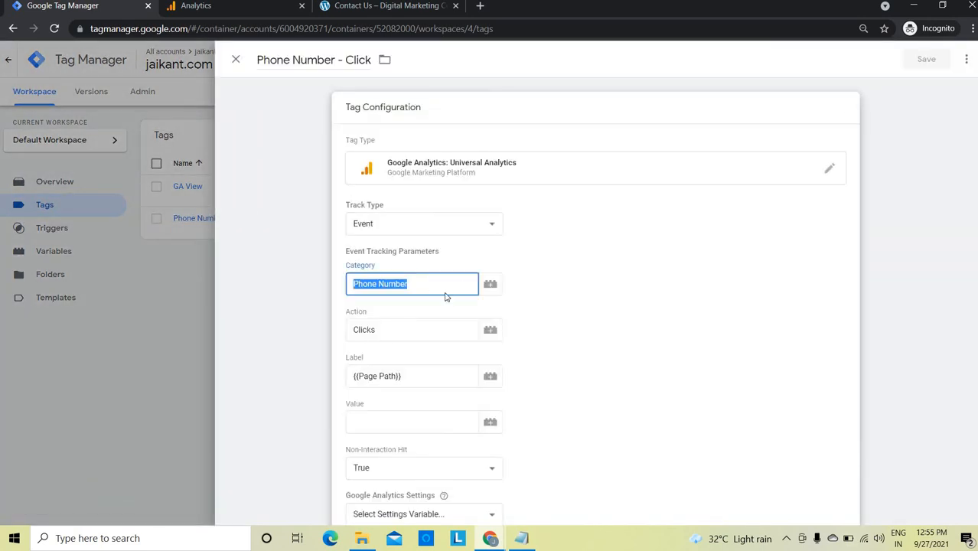
{"action": "key", "text": "ctrl+c"}
{"action": "left_click", "coordinate": [256, 8]}
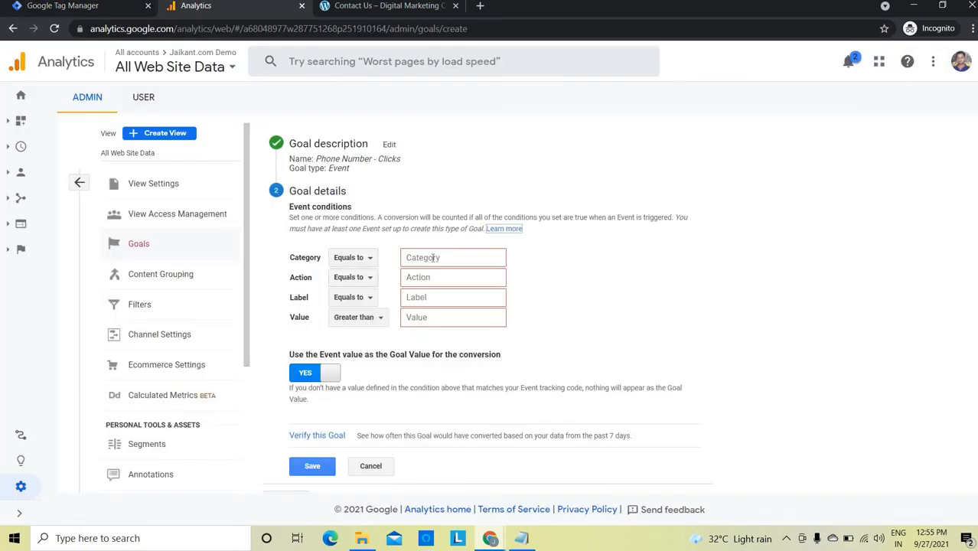
{"action": "left_click", "coordinate": [409, 257]}
{"action": "key", "text": "ctrl+v"}
Copy the tag's action, Clicks, from Google Tag Manager into the goal's Action condition in Google Analytics and save the goal.
{"action": "left_click", "coordinate": [84, 9]}
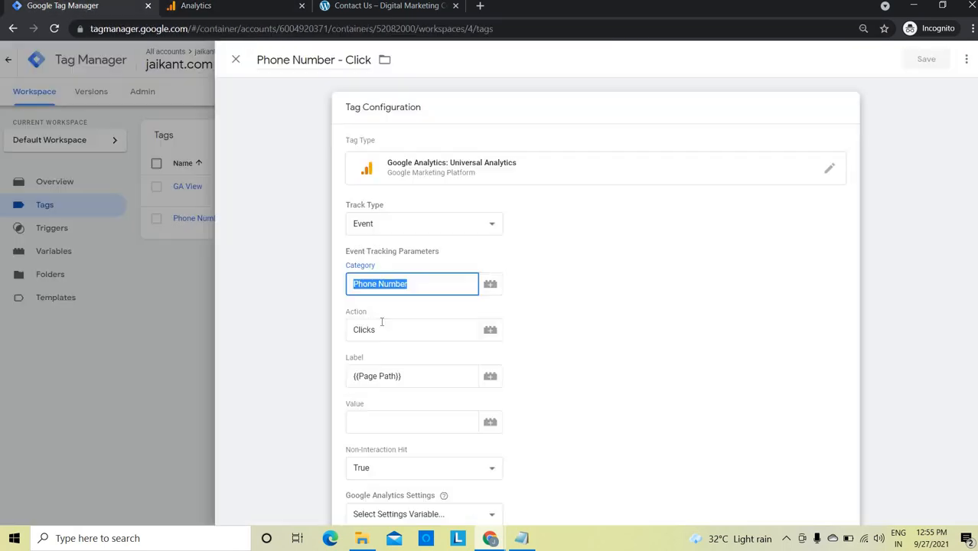
{"action": "triple_click", "coordinate": [400, 337]}
{"action": "key", "text": "ctrl+c"}
{"action": "left_click", "coordinate": [251, 9]}
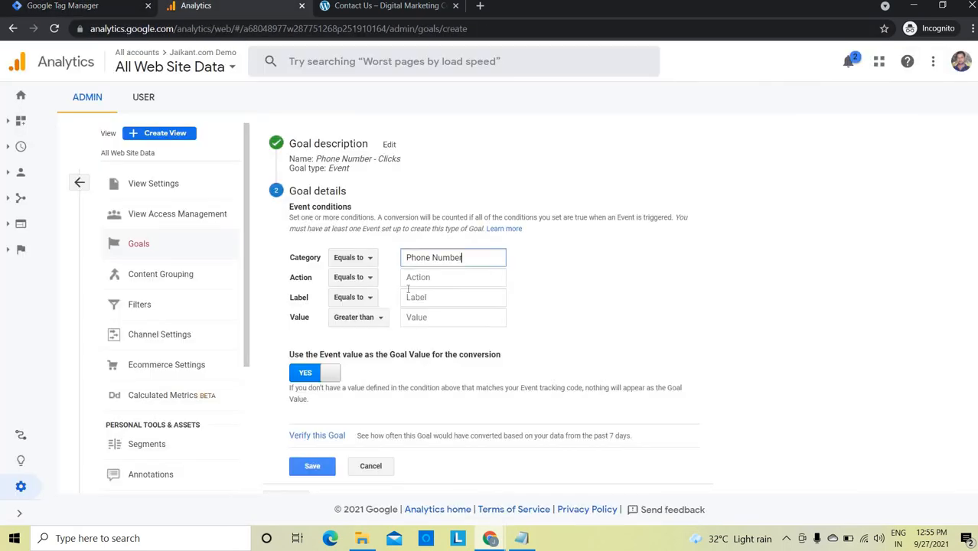
{"action": "left_click", "coordinate": [453, 277]}
{"action": "key", "text": "ctrl+v"}
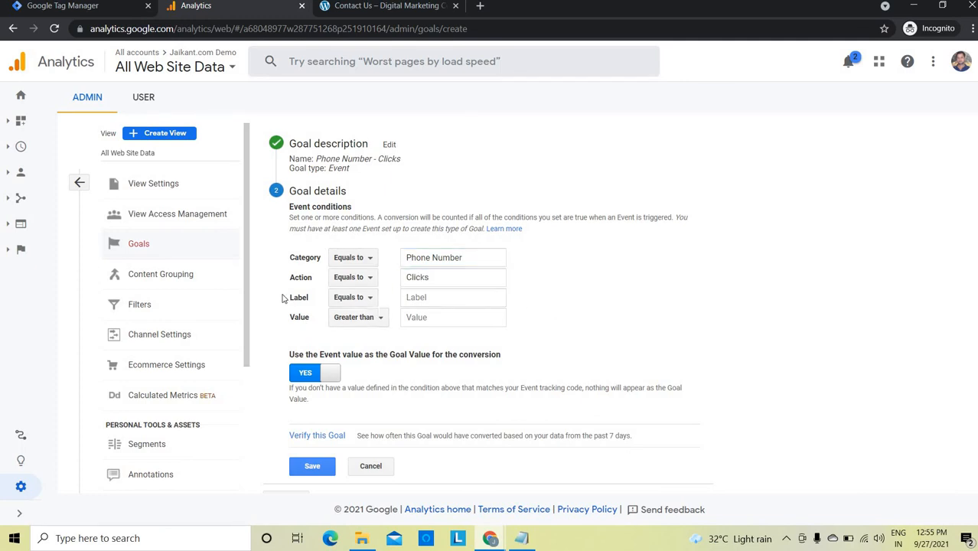
{"action": "scroll", "coordinate": [338, 442], "scroll_direction": "down", "scroll_amount": 1}
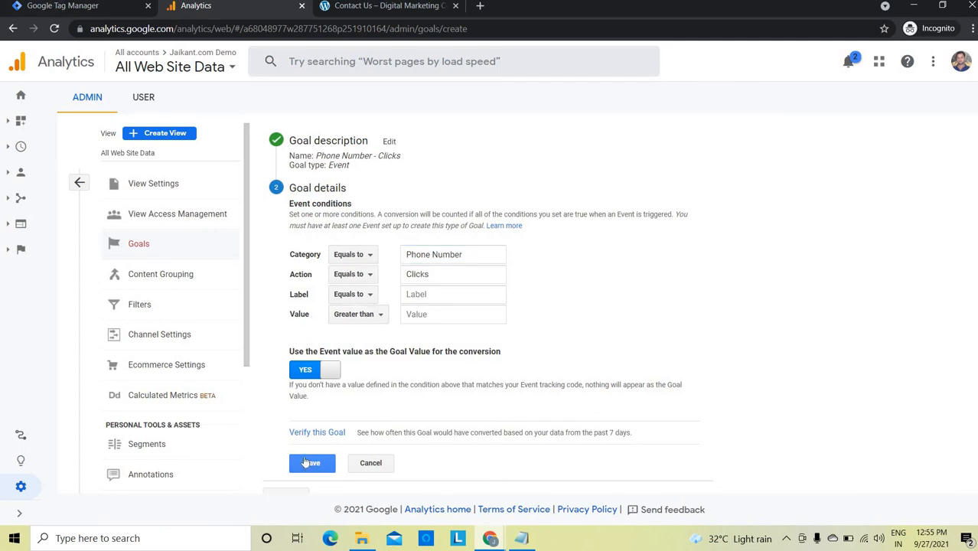
{"action": "scroll", "coordinate": [309, 459], "scroll_direction": "down", "scroll_amount": 1}
{"action": "left_click", "coordinate": [325, 444]}
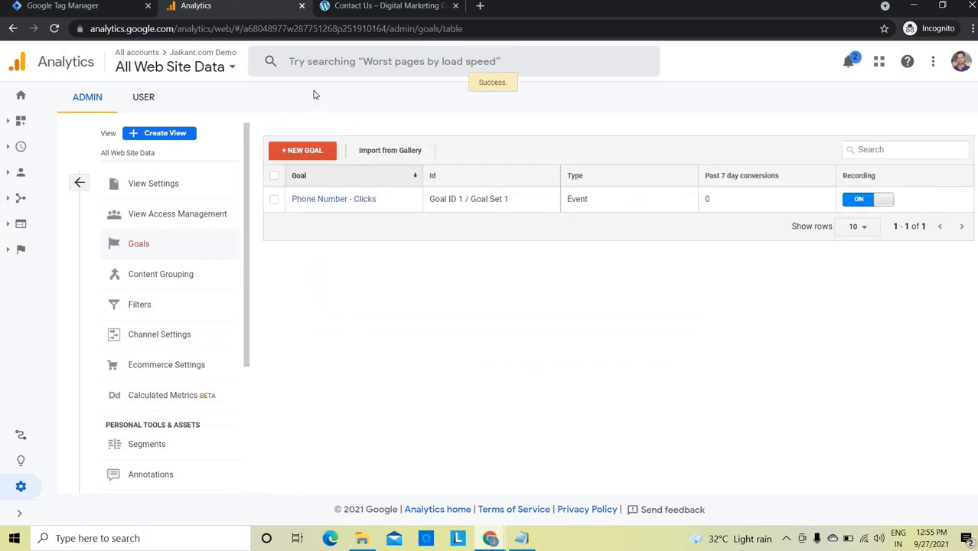
Reload the website's Contact Us page and view the Realtime Overview report in Google Analytics.
{"action": "left_click", "coordinate": [391, 6]}
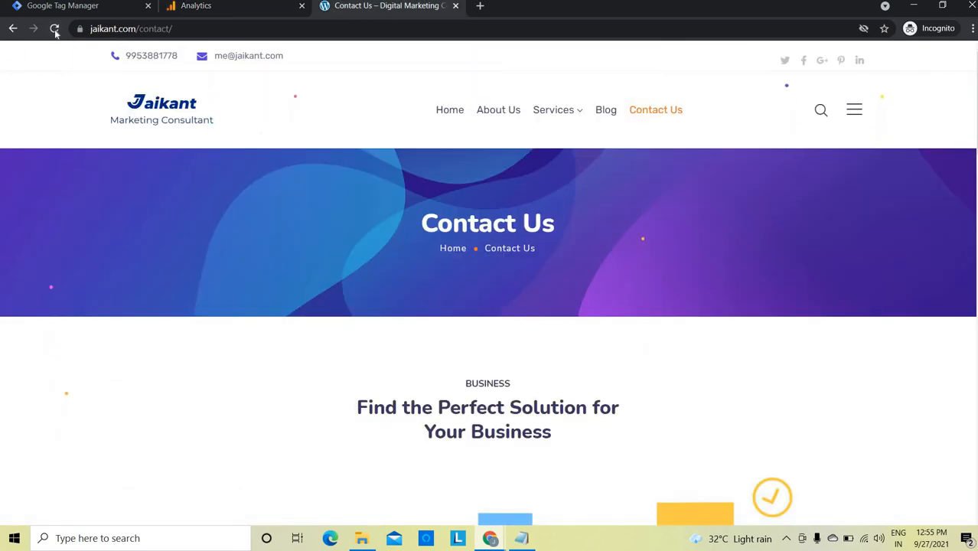
{"action": "key", "text": "F5"}
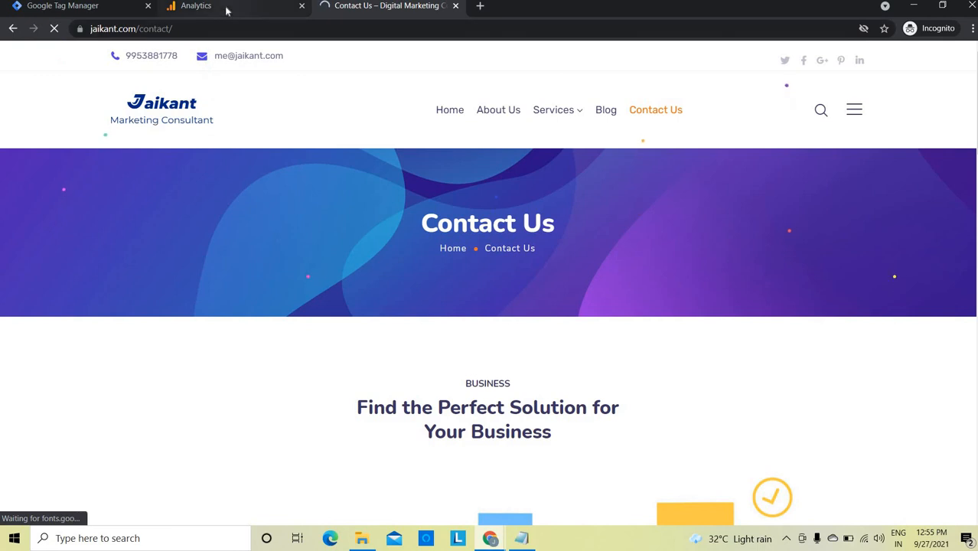
{"action": "left_click", "coordinate": [201, 6]}
{"action": "left_click", "coordinate": [21, 149]}
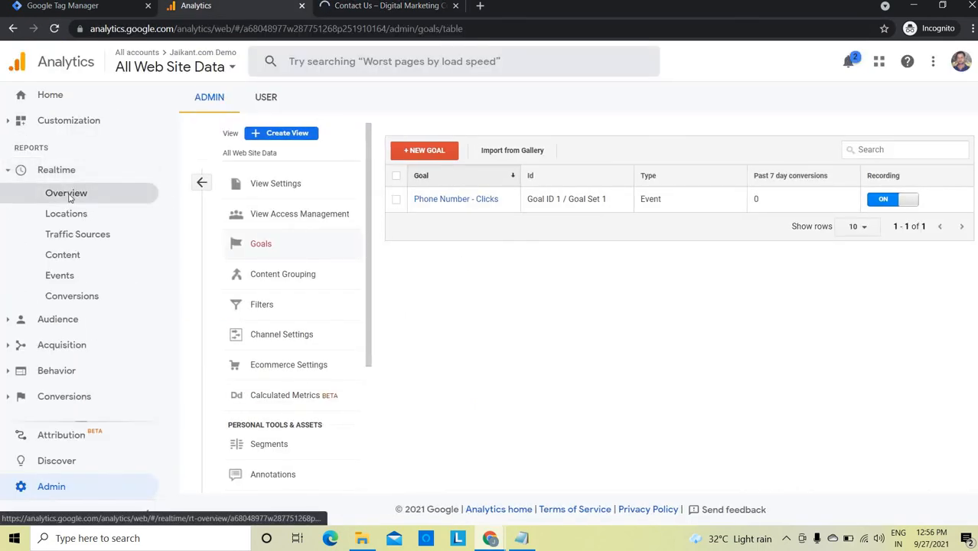
{"action": "left_click", "coordinate": [68, 197]}
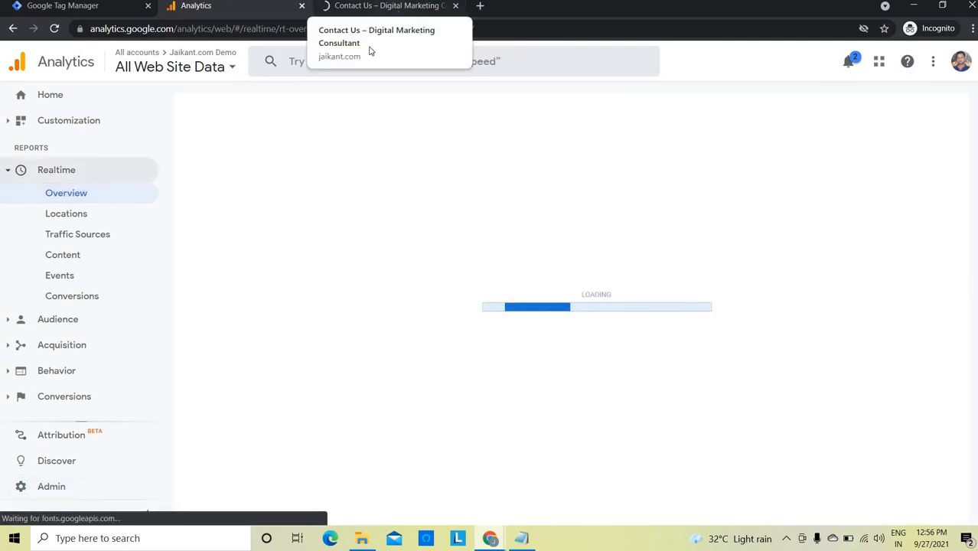
{"action": "left_click", "coordinate": [383, 7]}
{"action": "left_click", "coordinate": [212, 7]}
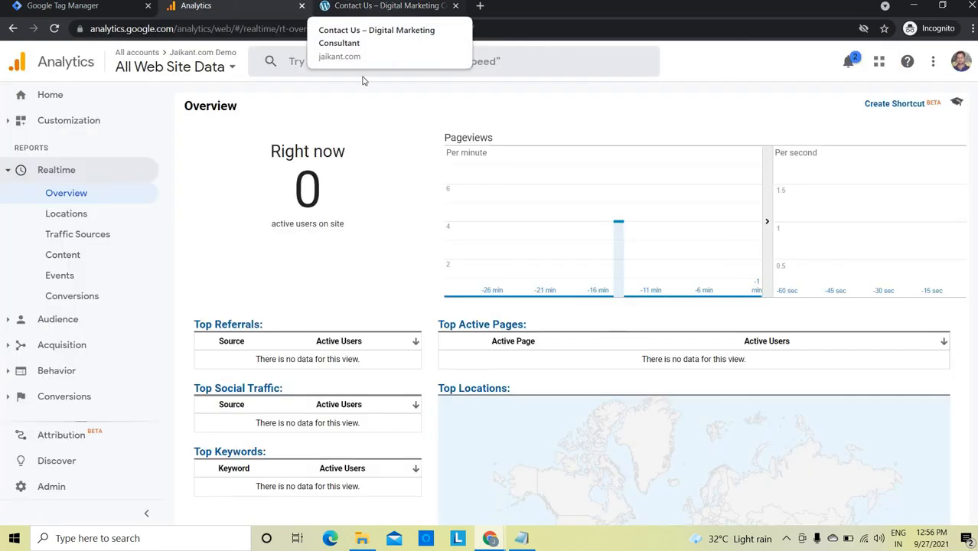
On the website's Contact Us page, follow the phone number link in the header and decline opening an external app.
{"action": "left_click", "coordinate": [360, 6]}
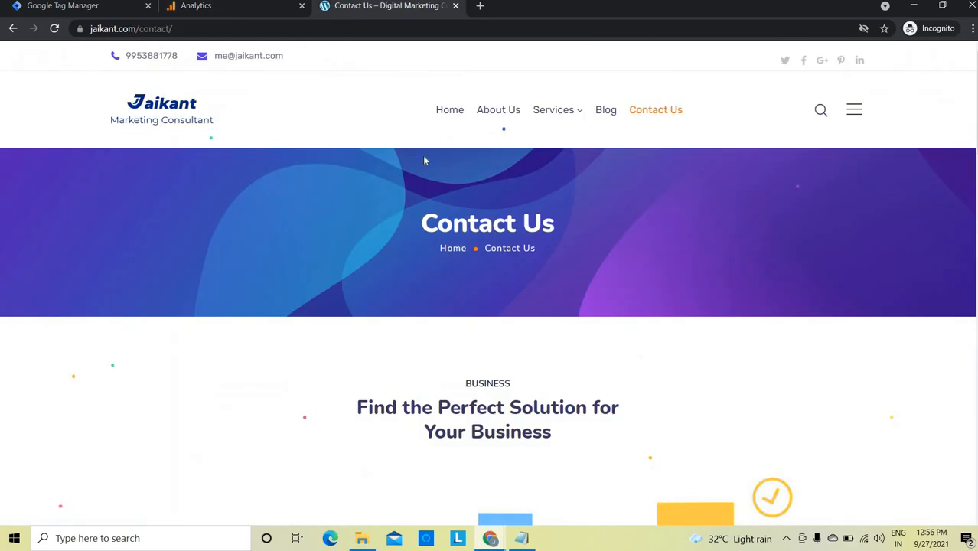
{"action": "left_click", "coordinate": [149, 57]}
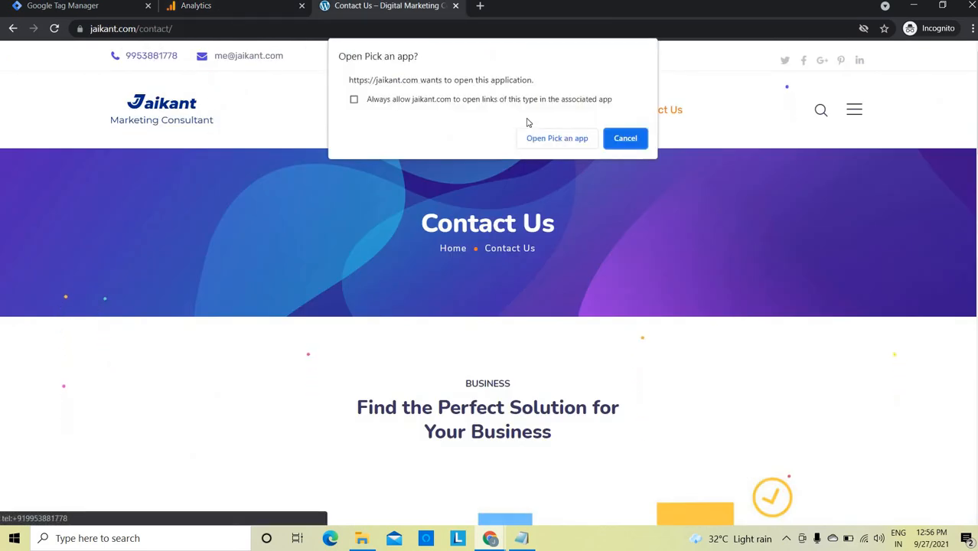
{"action": "left_click", "coordinate": [625, 139]}
Check the Realtime Conversions report in Google Analytics for the Phone Number - Clicks goal, and return to the Contact Us page.
{"action": "left_click", "coordinate": [253, 12]}
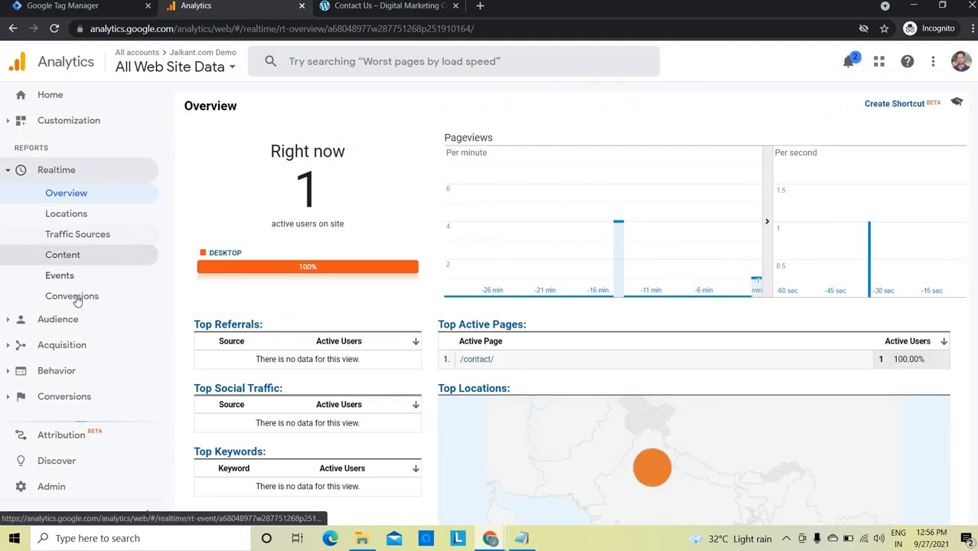
{"action": "left_click", "coordinate": [122, 295]}
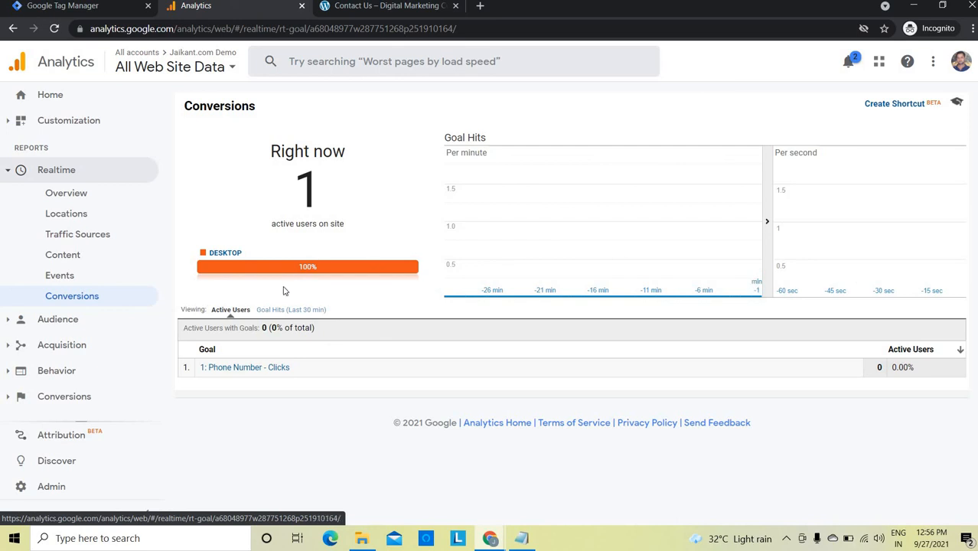
{"action": "left_click", "coordinate": [403, 8]}
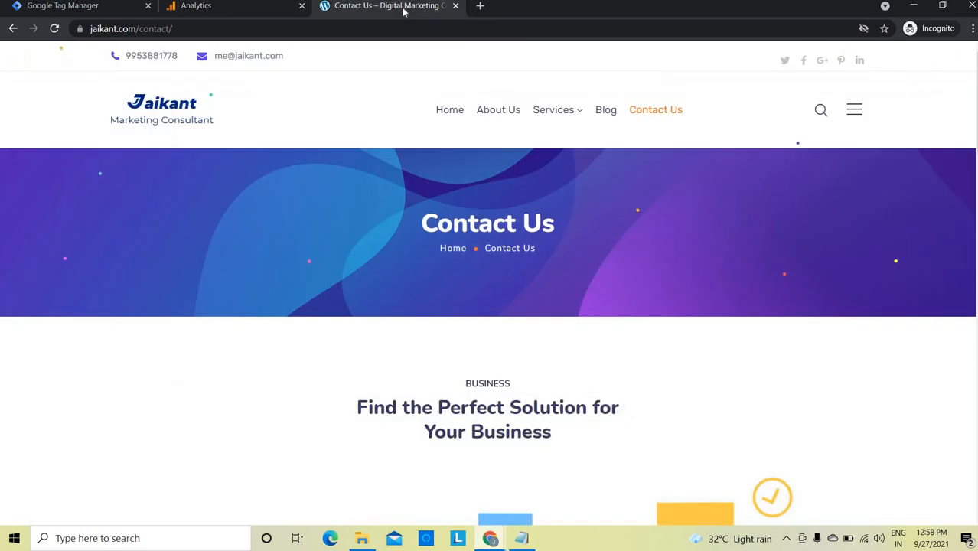